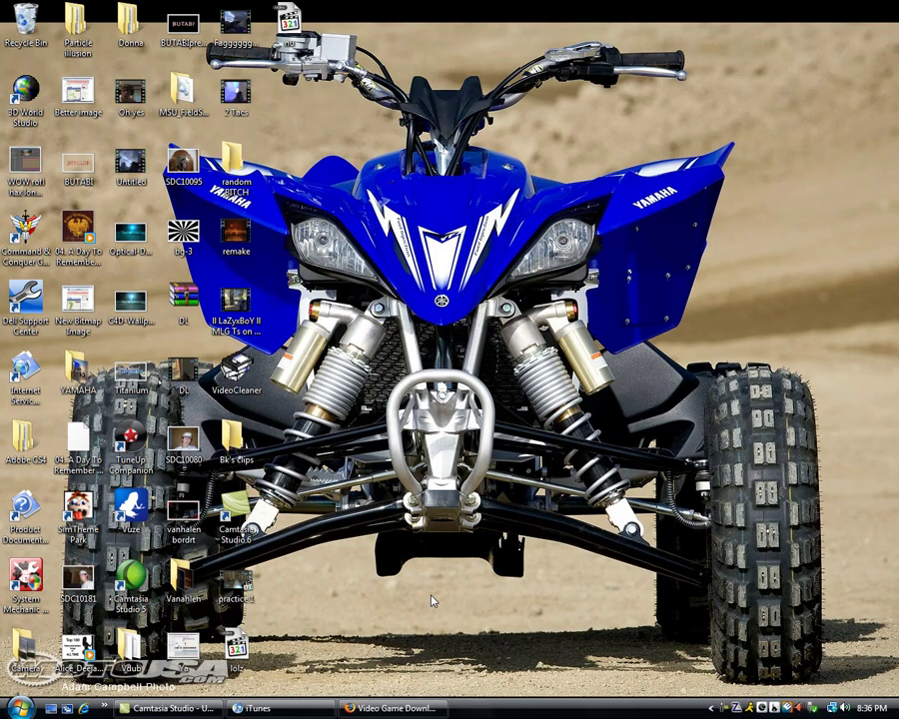
Step: Restart the FileFront MSU.rar download set to open in WinRAR, and clear the cancelled entry
mouse_move(499, 565)
left_mouse_down()
mouse_move(372, 363)
mouse_move(455, 445)
left_mouse_up()
left_click_drag(506, 563, 379, 350)
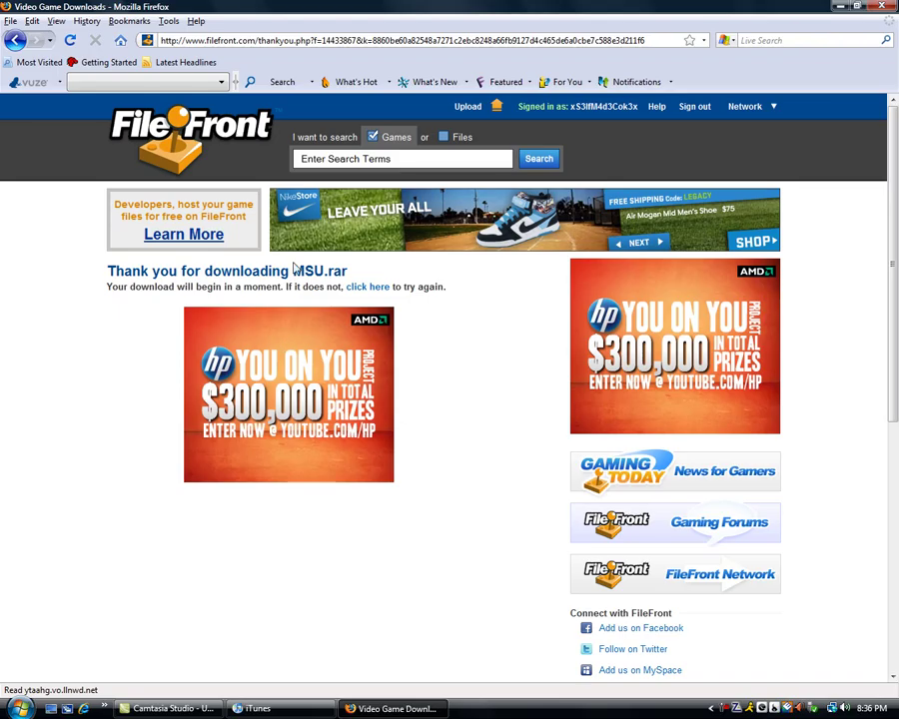
left_click(15, 40)
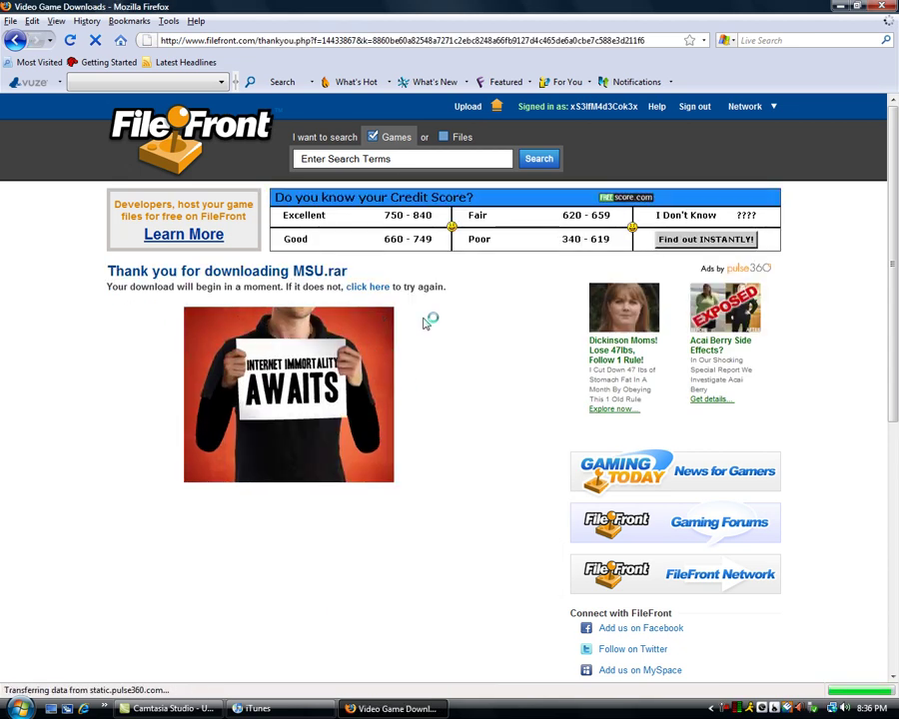
left_click(493, 431)
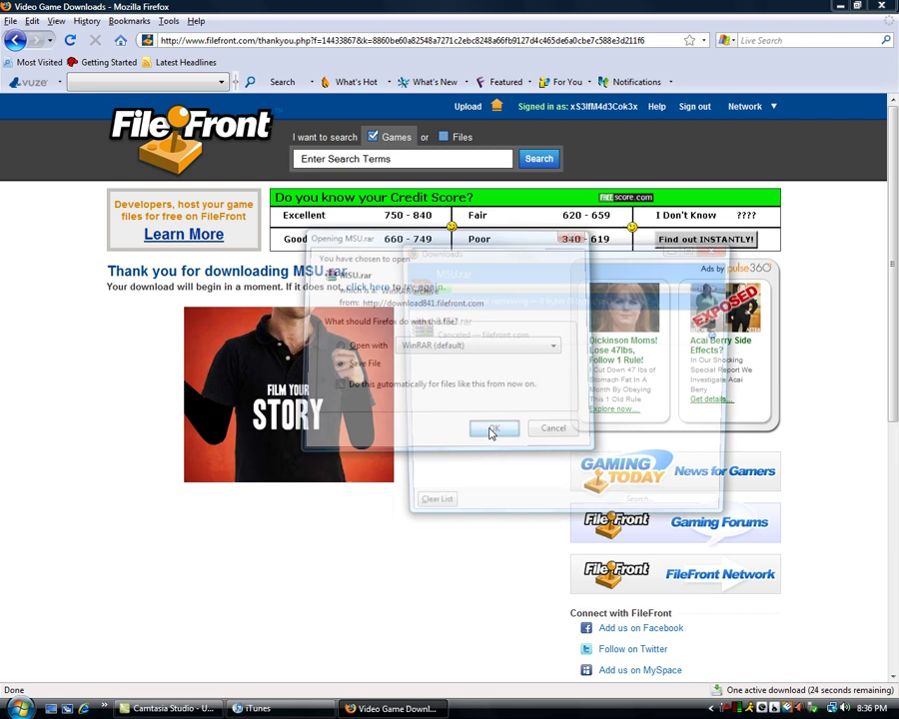
left_click(425, 510)
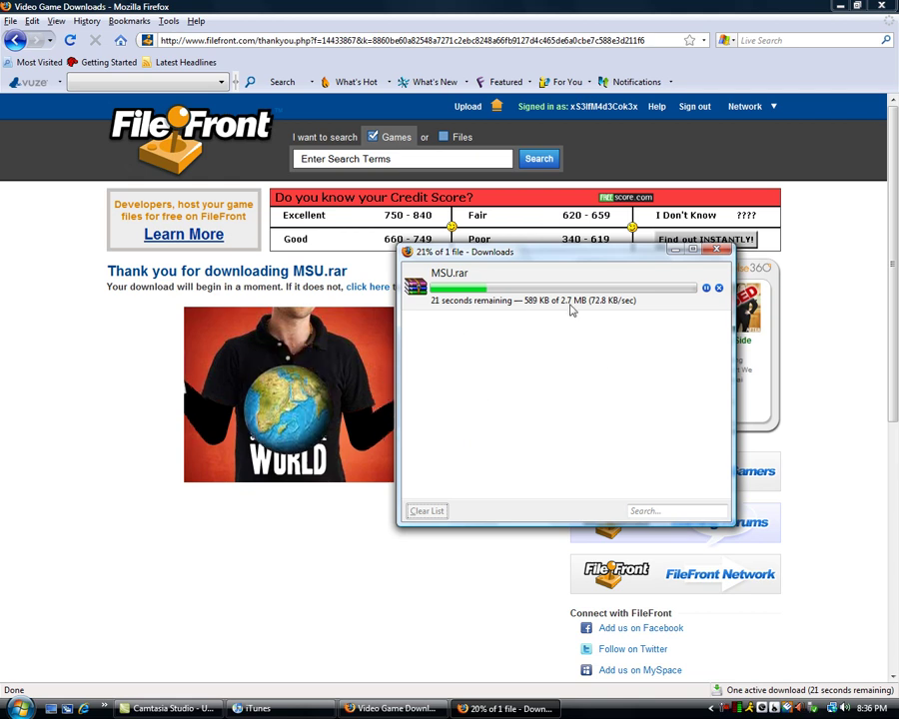
left_click(505, 708)
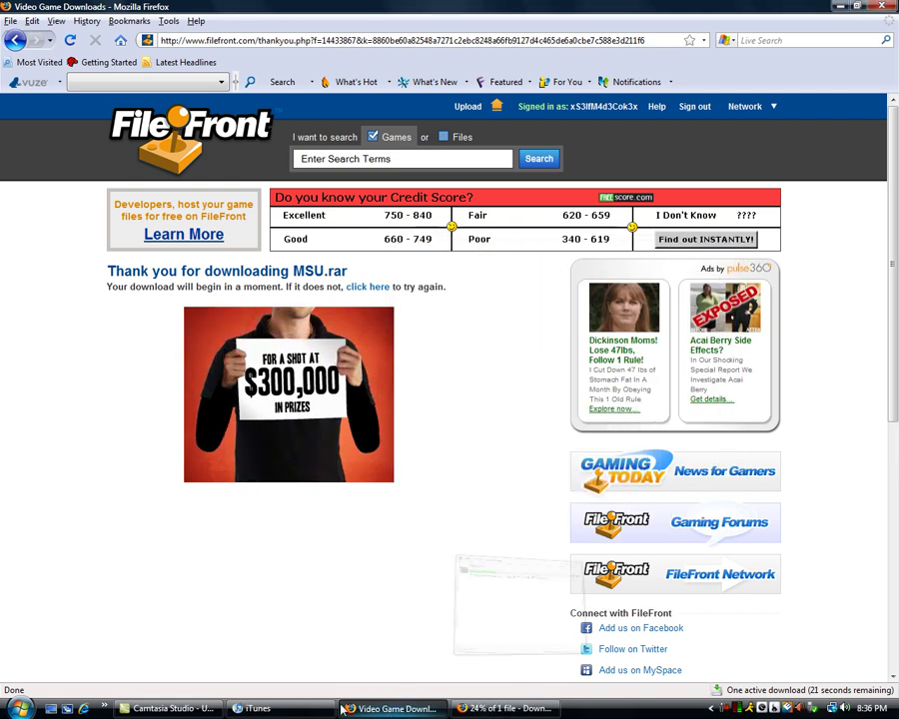
Step: Hide iTunes and watch the Downloads window until the 2.7 MB MSU.rar finishes
left_click(258, 709)
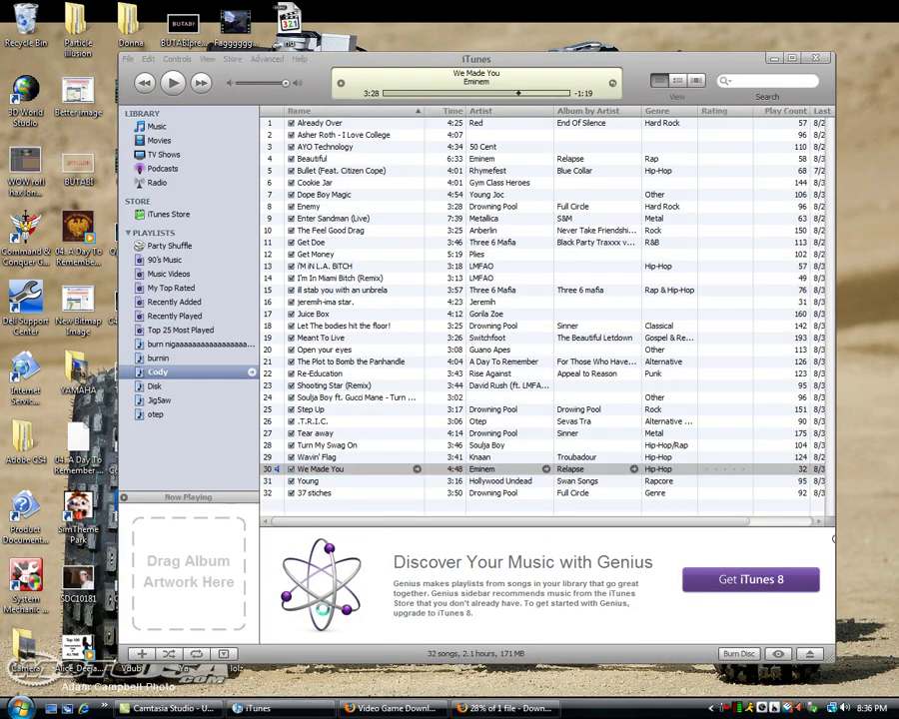
left_click(258, 709)
left_click(505, 708)
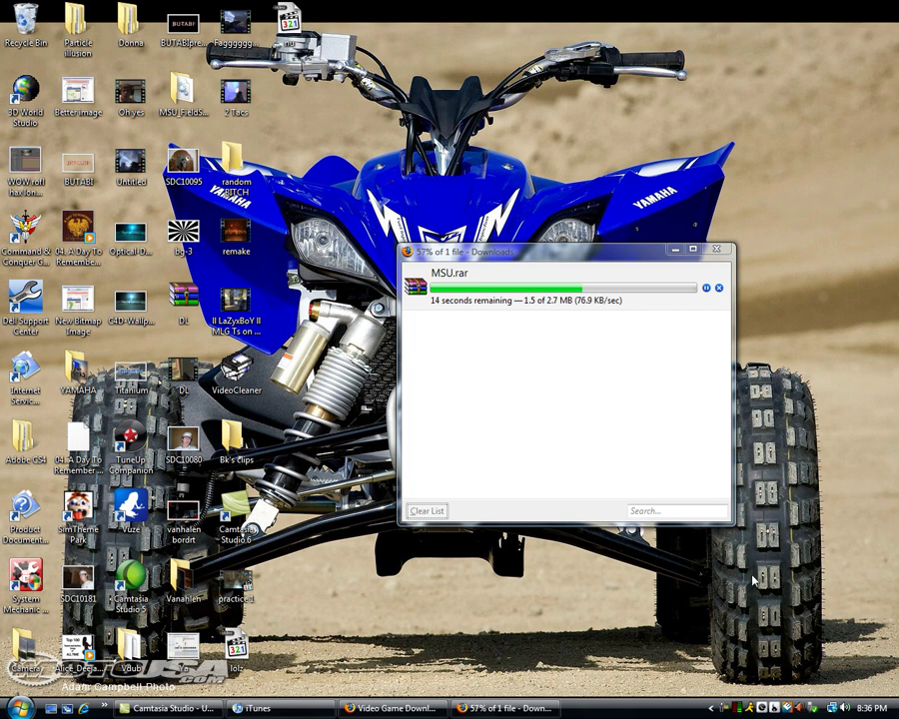
left_click_drag(370, 192, 767, 573)
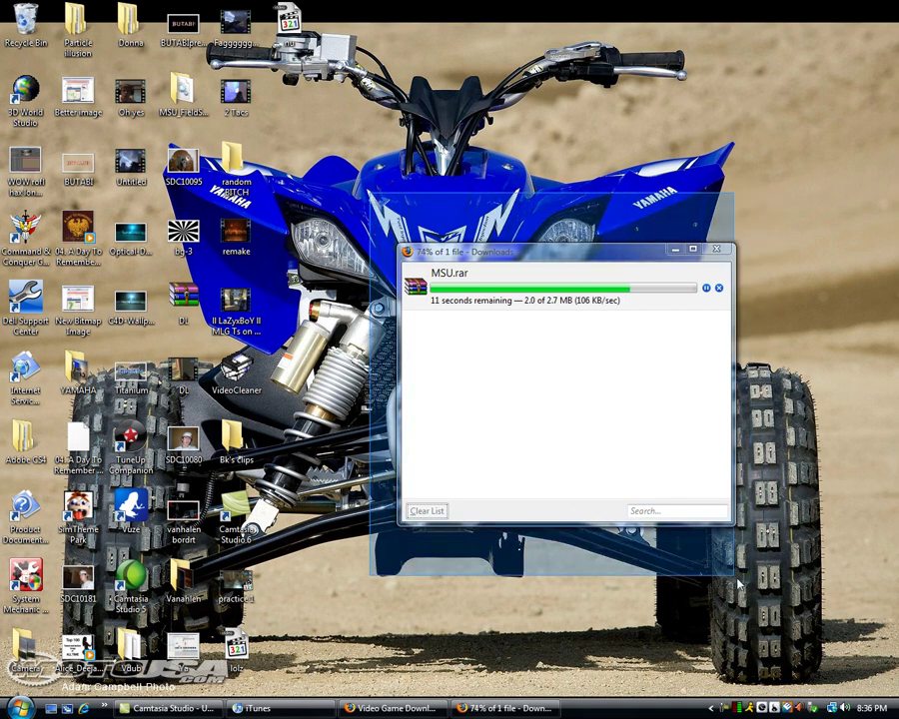
left_click_drag(370, 540, 769, 190)
mouse_move(757, 573)
left_mouse_down()
mouse_move(378, 222)
mouse_move(509, 336)
left_mouse_up()
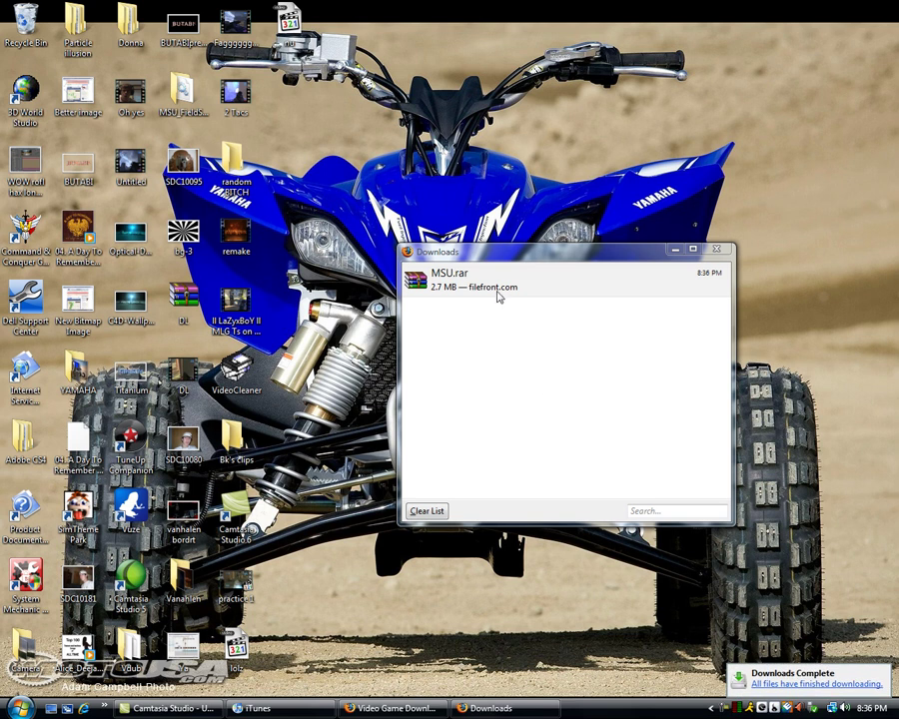
Step: Extract MSU.rar to the Desktop with WinRAR, then close the archive
left_click(563, 286)
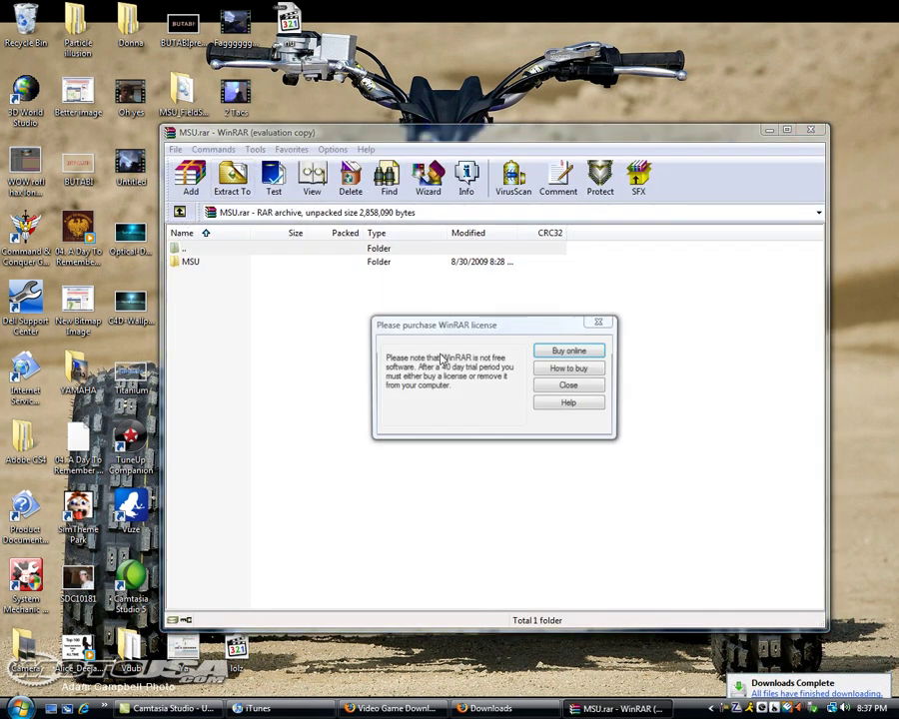
left_click(571, 386)
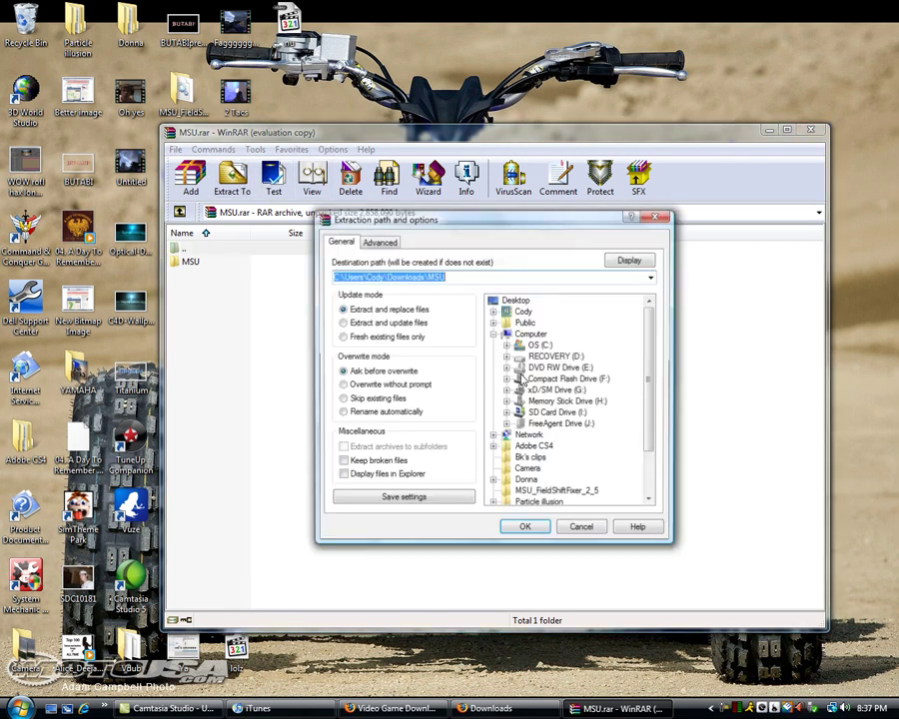
left_click(515, 297)
left_click(519, 526)
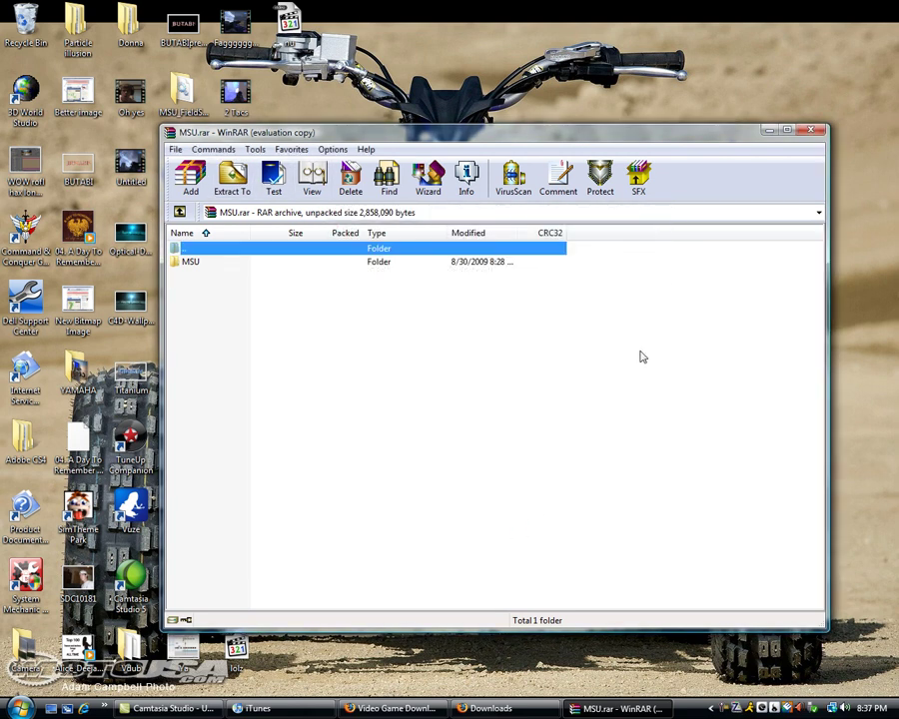
left_click(805, 131)
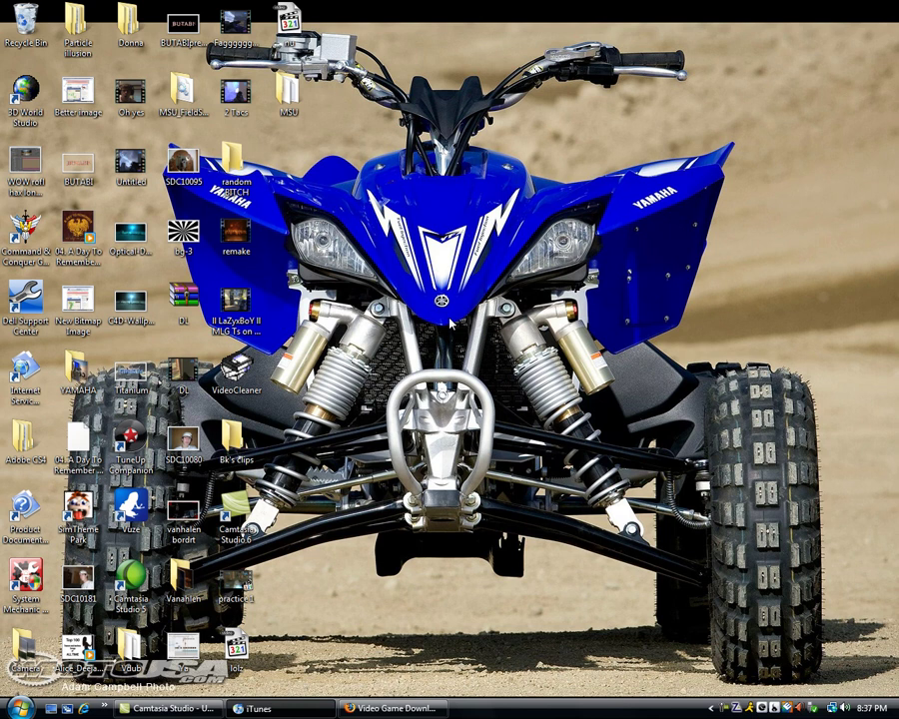
Step: Create and rename a new desktop folder, then open the extracted MSU folder
right_click(307, 173)
mouse_move(385, 323)
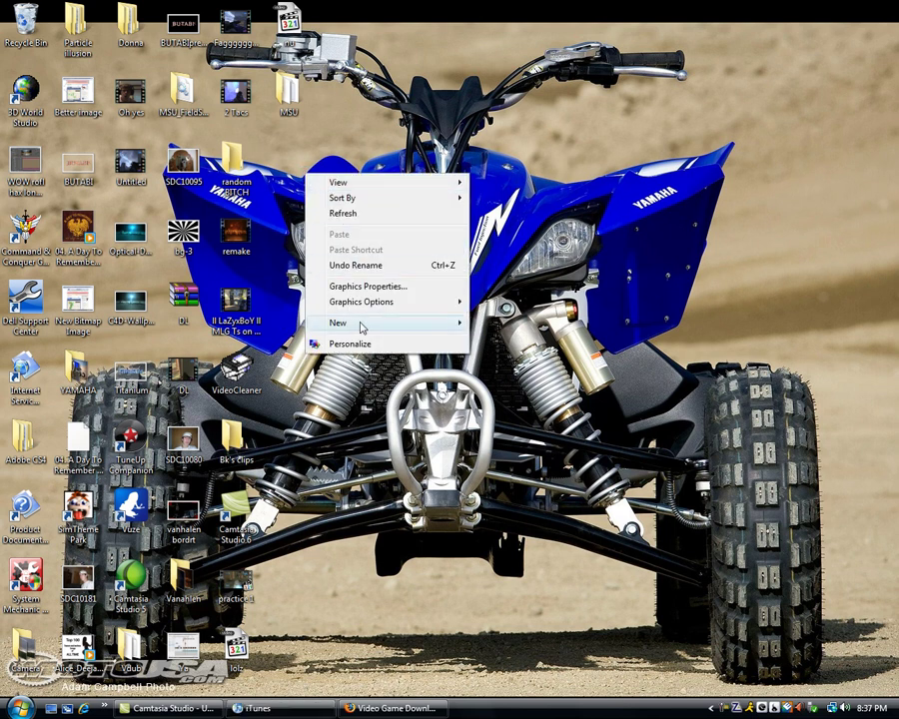
left_click(502, 323)
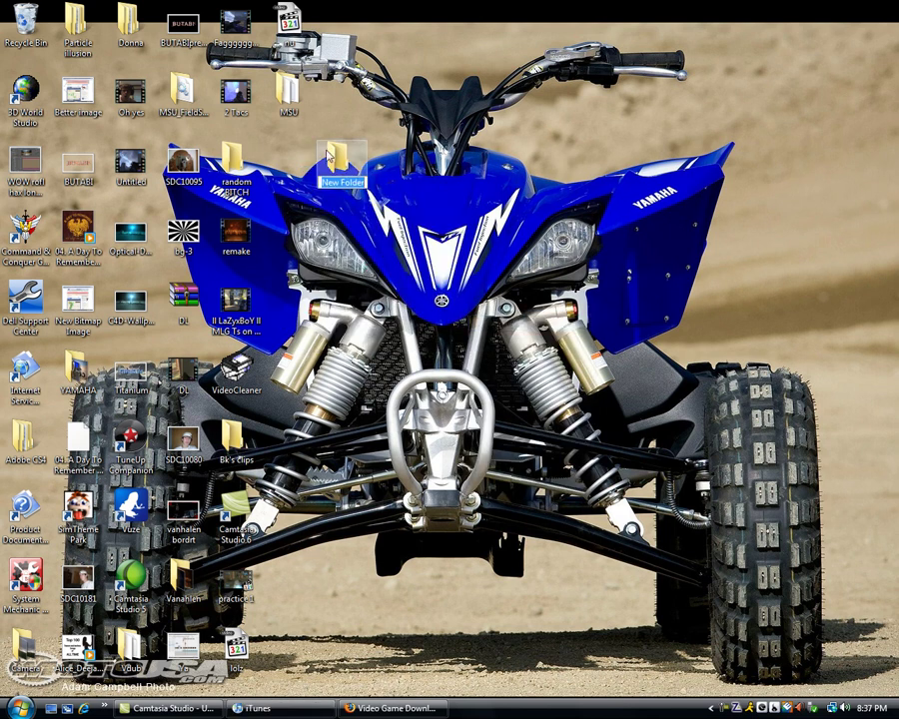
left_click_drag(291, 152, 286, 183)
left_click(300, 188)
type("FUCK YOU")
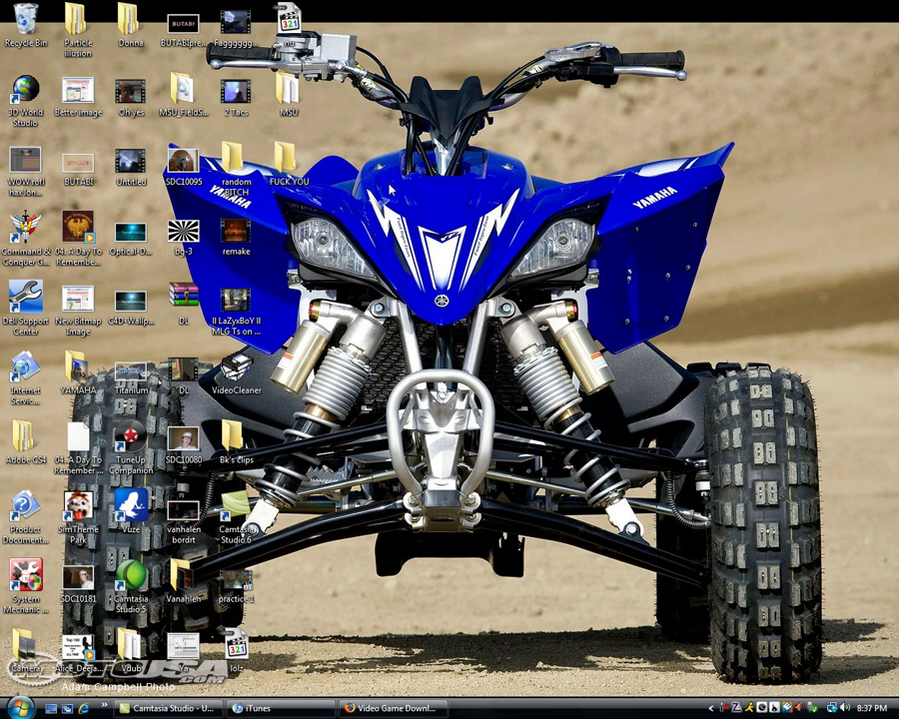
double_click(288, 92)
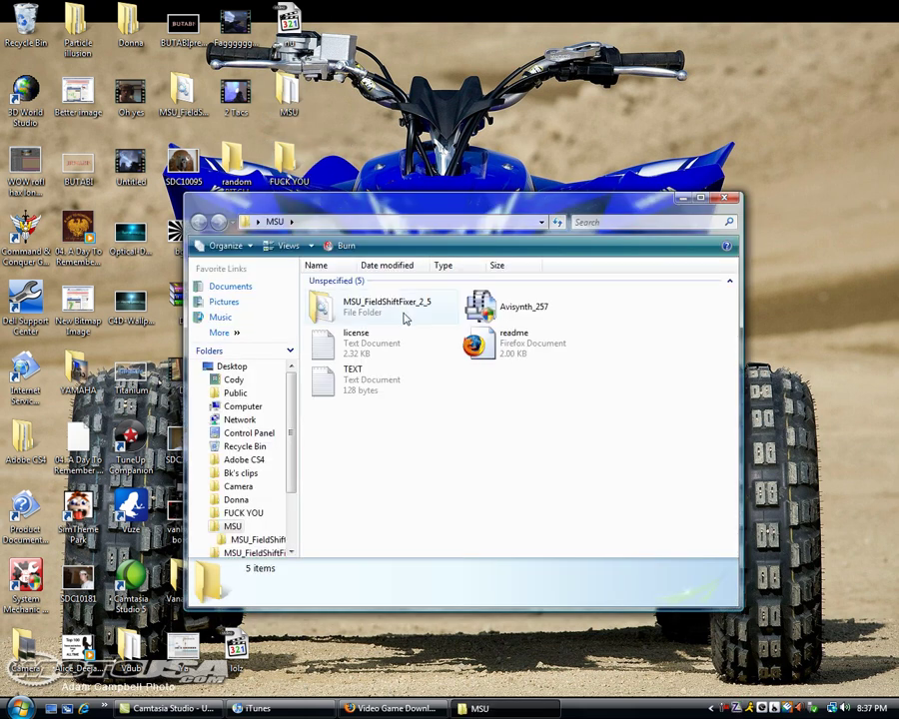
Step: Install AviSynth 2.5.7 with default components and location, then dismiss the compatibility warning
double_click(509, 318)
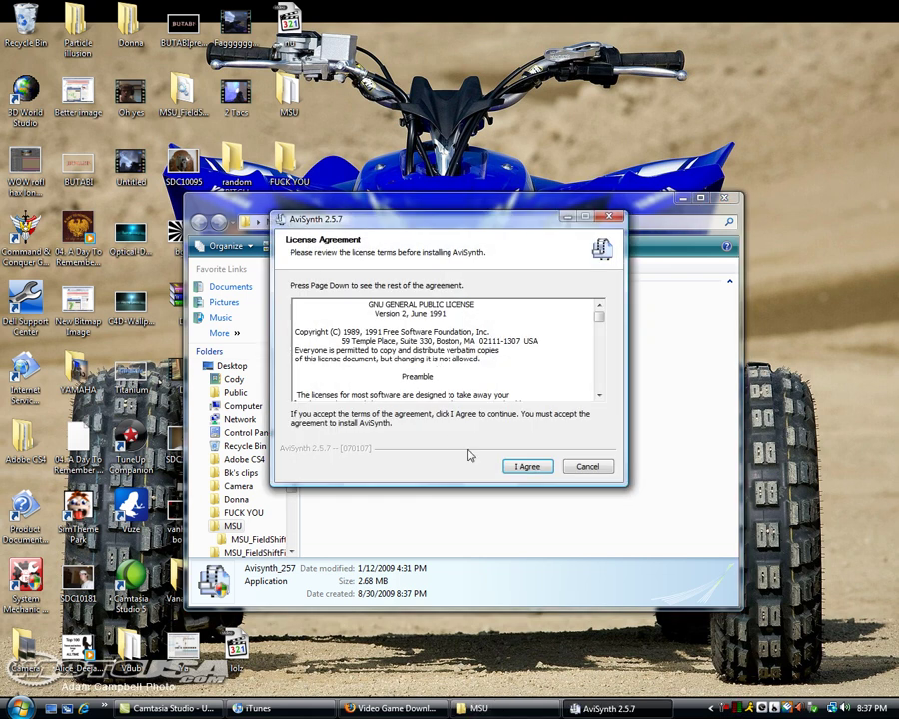
left_click(531, 466)
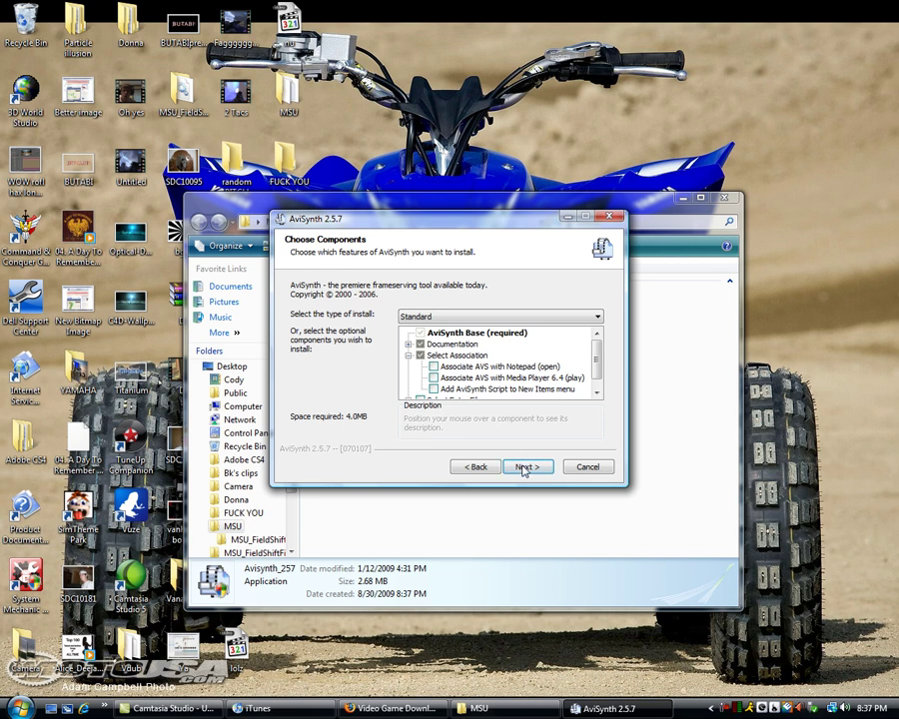
left_click(524, 466)
left_click(521, 467)
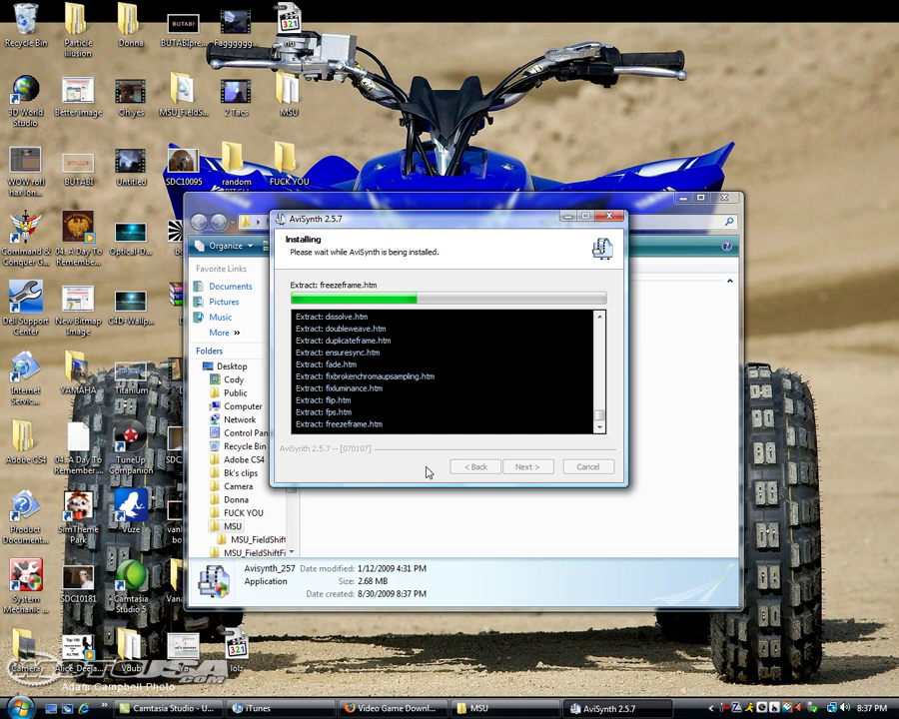
mouse_move(421, 220)
left_mouse_down()
mouse_move(465, 255)
mouse_move(451, 243)
mouse_move(486, 290)
left_mouse_up()
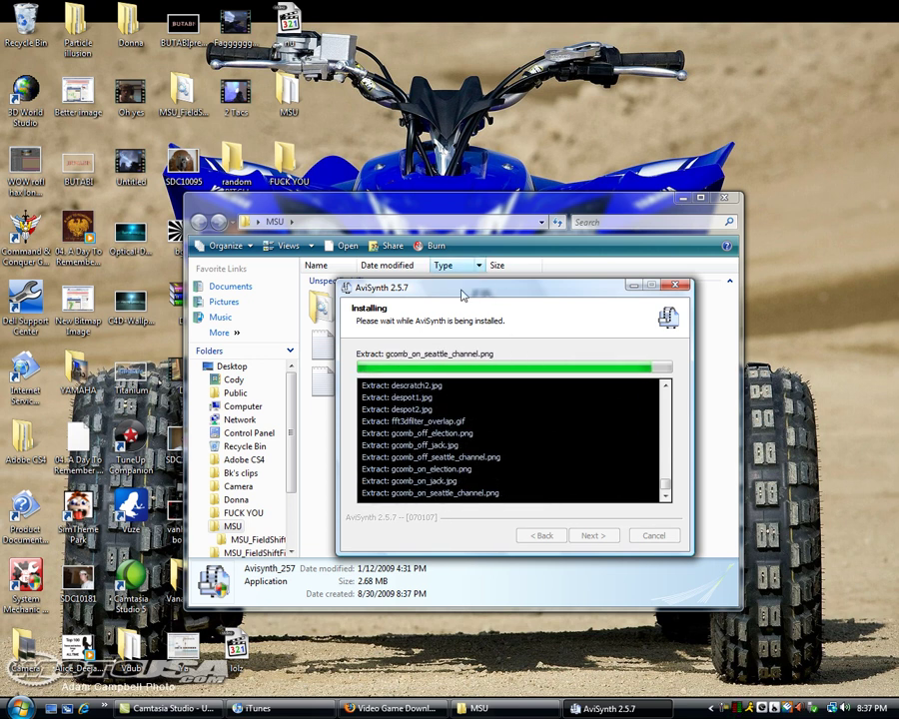
left_click(588, 535)
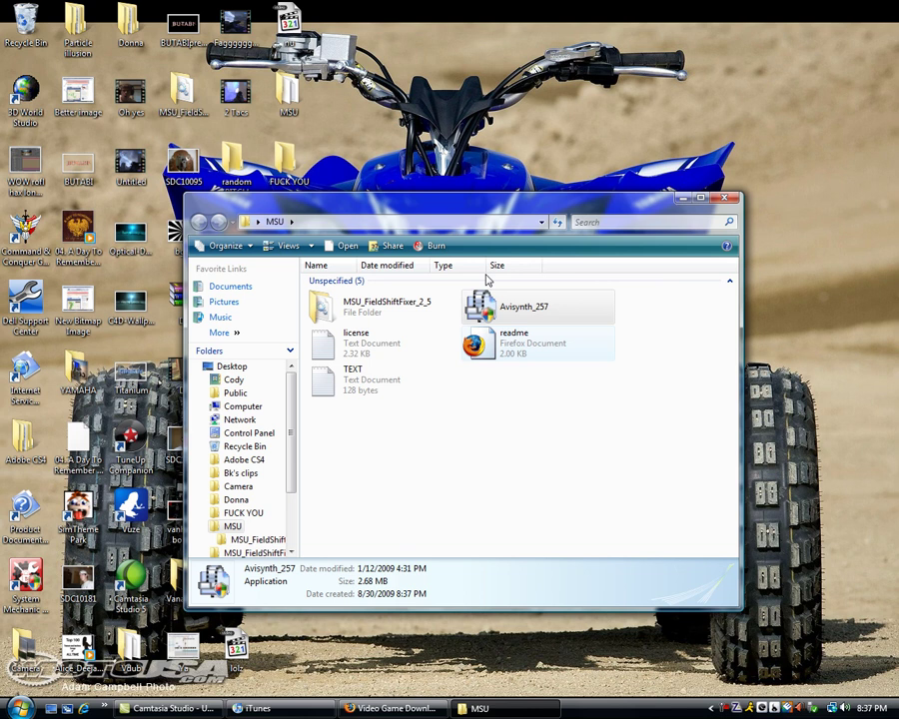
mouse_move(444, 205)
left_mouse_down()
mouse_move(556, 172)
mouse_move(565, 178)
left_mouse_up()
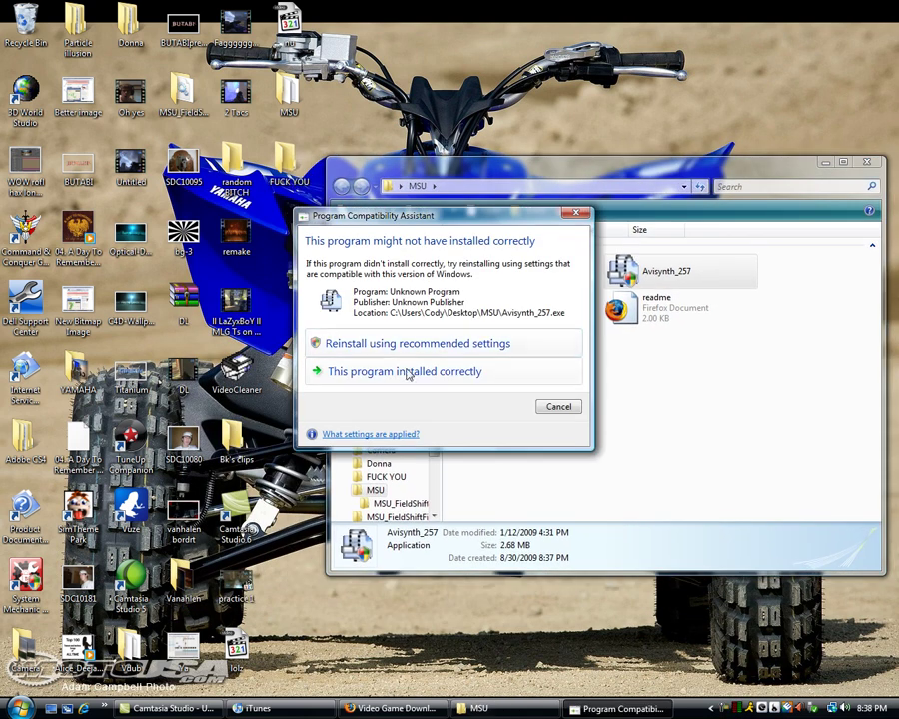
left_click(558, 409)
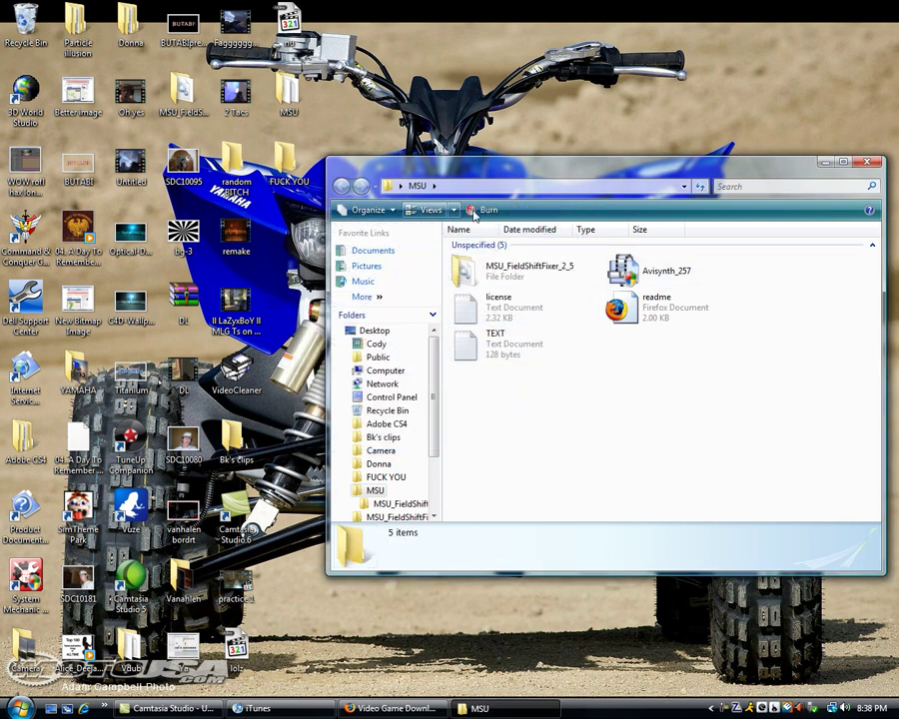
Step: Move msu_fieldshiftfixer.dll and the TEXT file into the FUCK YOU desktop folder
double_click(484, 275)
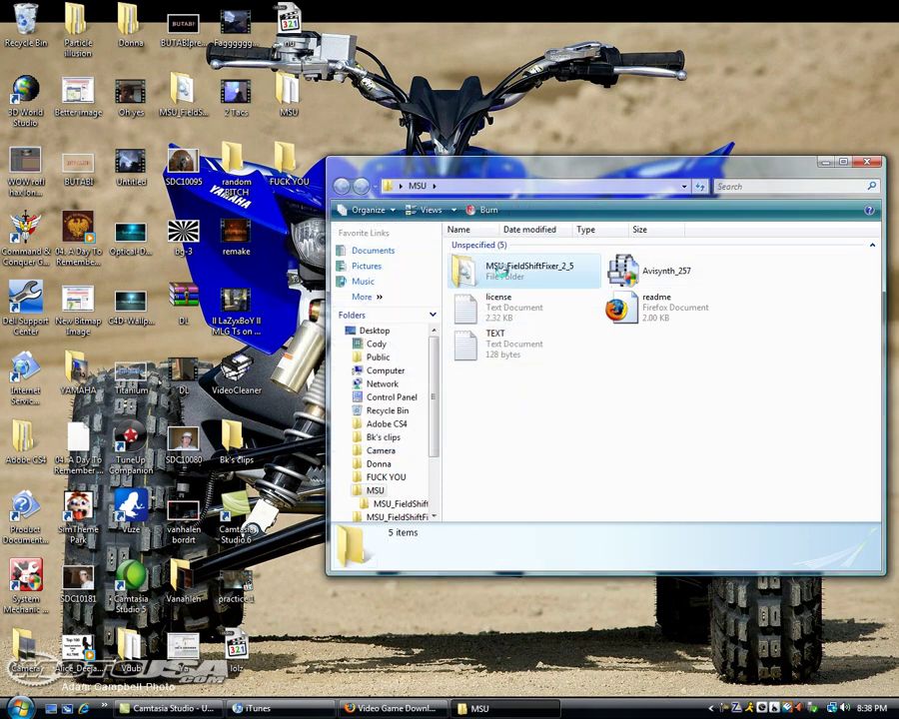
mouse_move(497, 275)
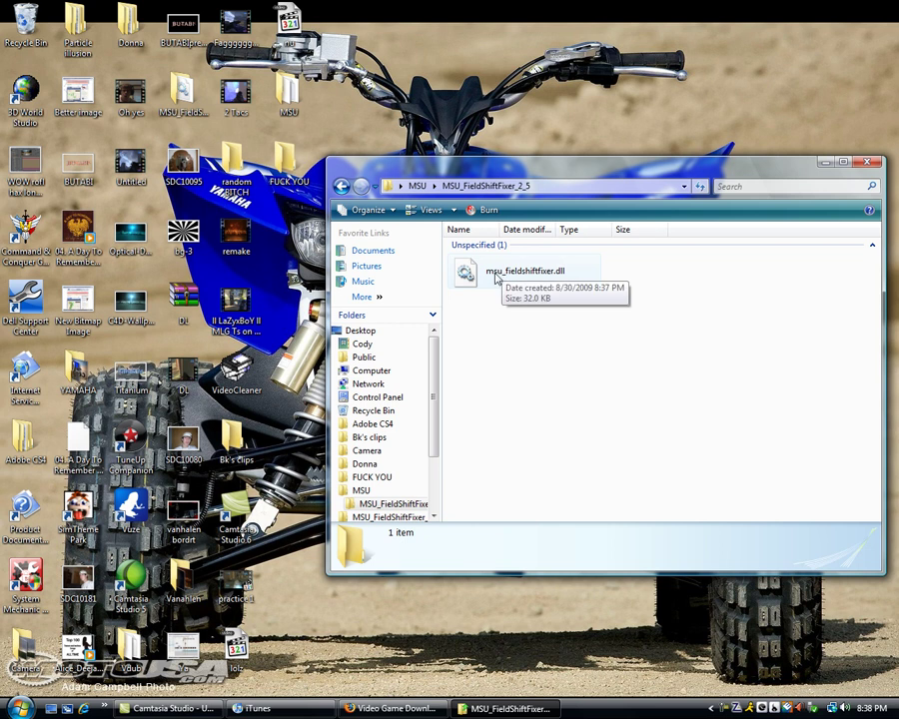
left_click_drag(494, 273, 290, 177)
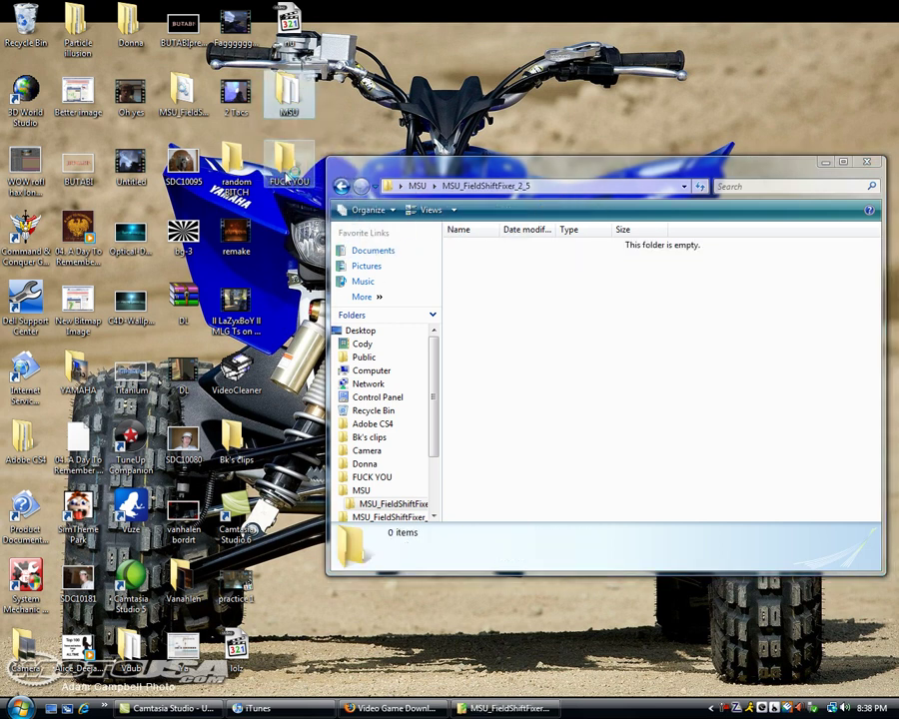
left_click(341, 186)
left_click_drag(500, 343, 290, 183)
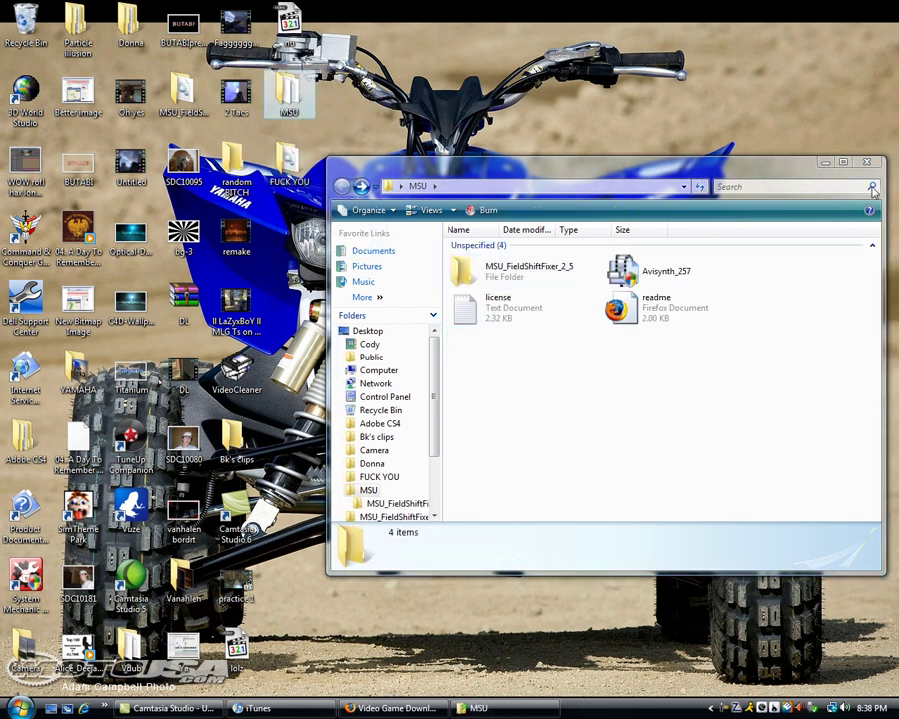
key("alt+F4")
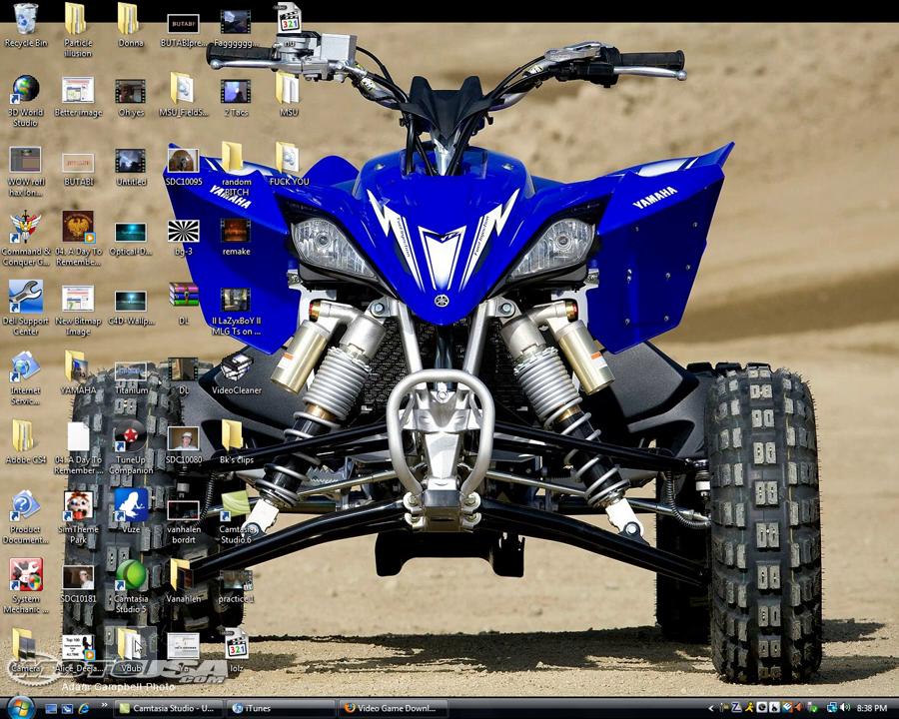
Step: Launch VirtualDub from the Vdub folder, close that folder, and enter Capture AVI mode
double_click(130, 642)
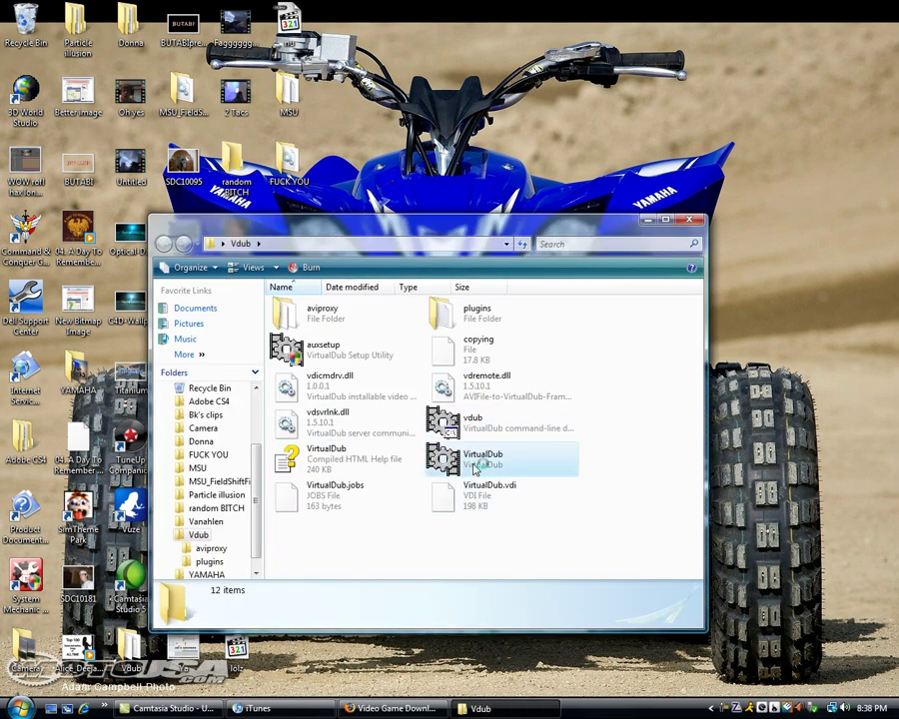
double_click(470, 458)
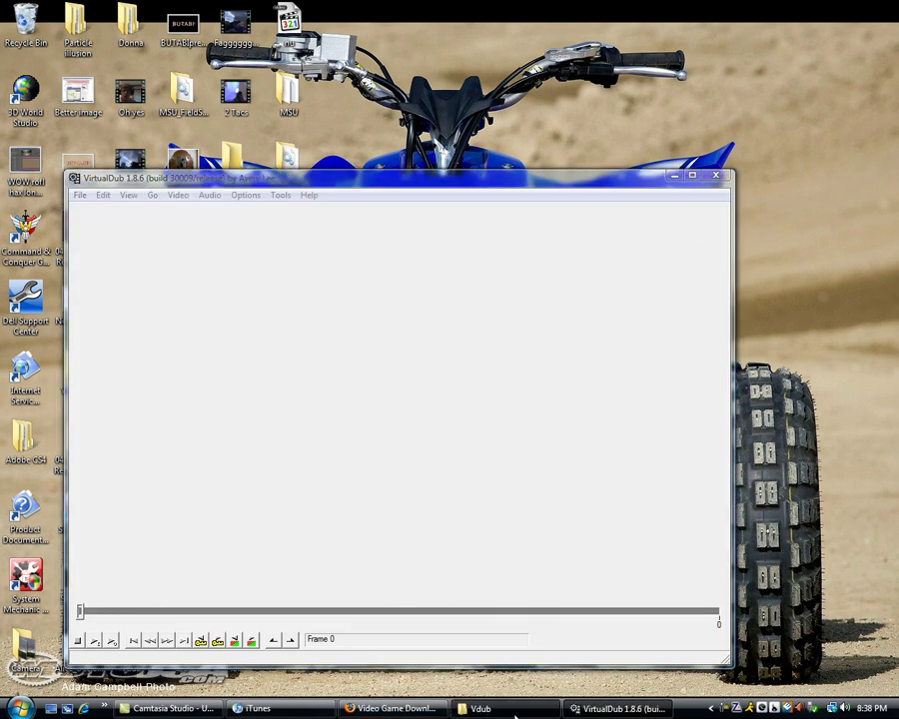
right_click(480, 709)
left_click(545, 697)
left_click(80, 195)
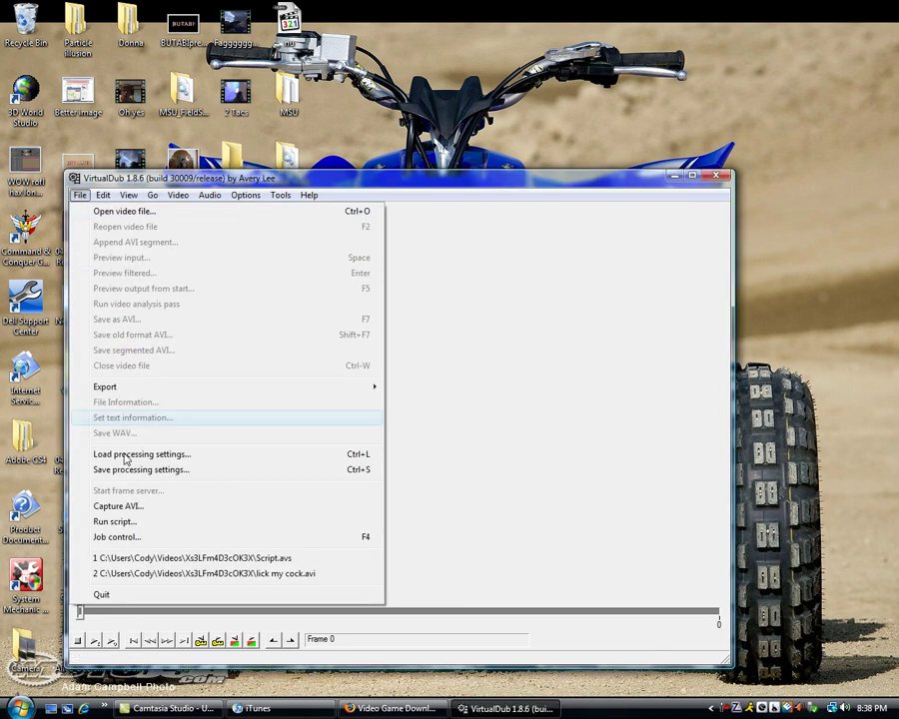
left_click(115, 507)
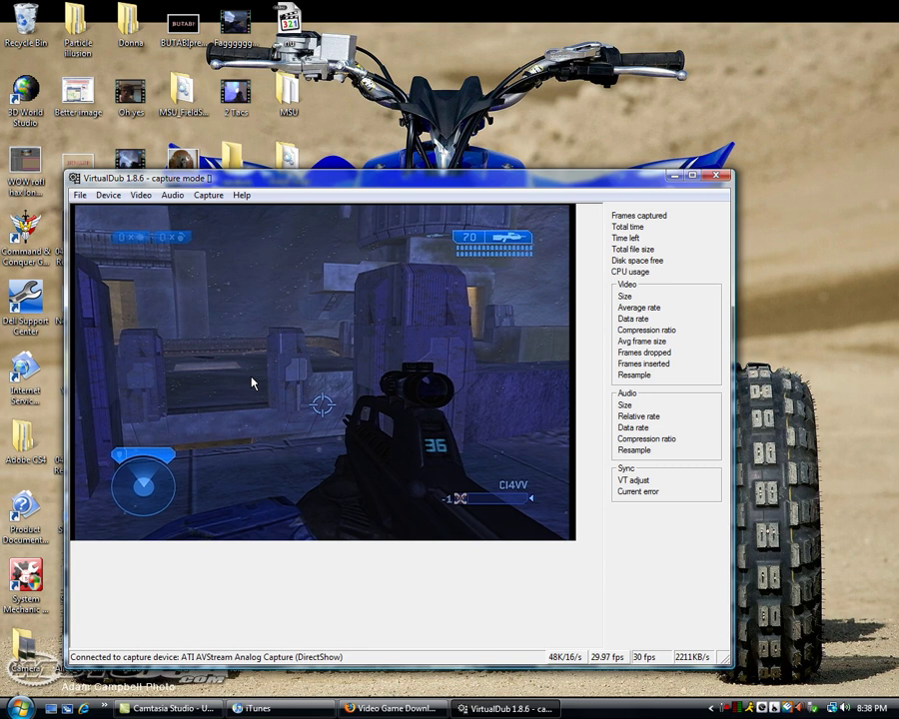
Step: Set the capture file to FAg.avi in the Desktop\FUCK YOU folder
key("alt+f")
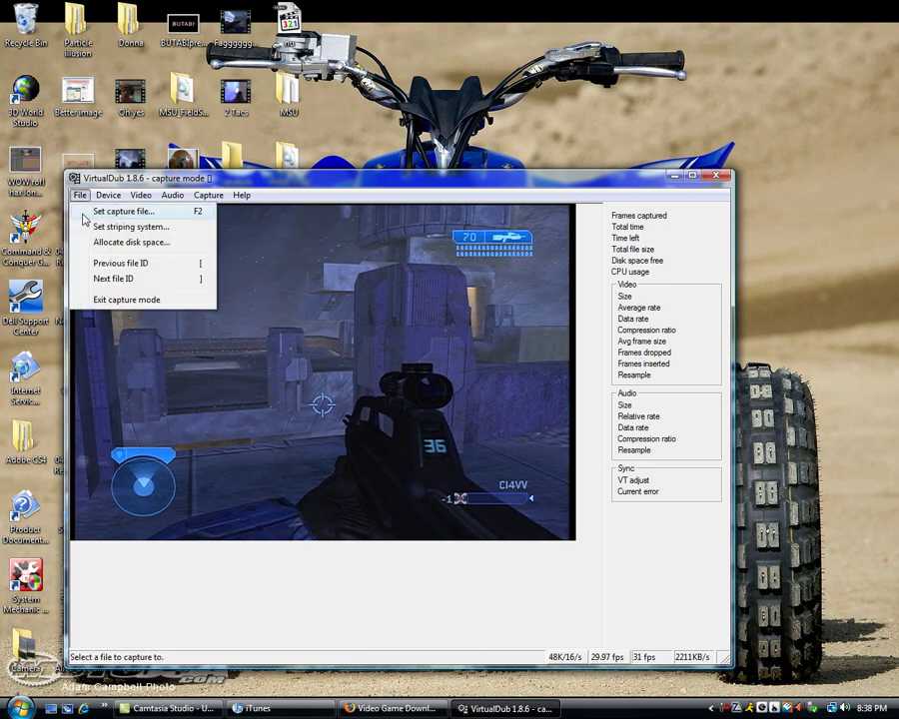
key("Return")
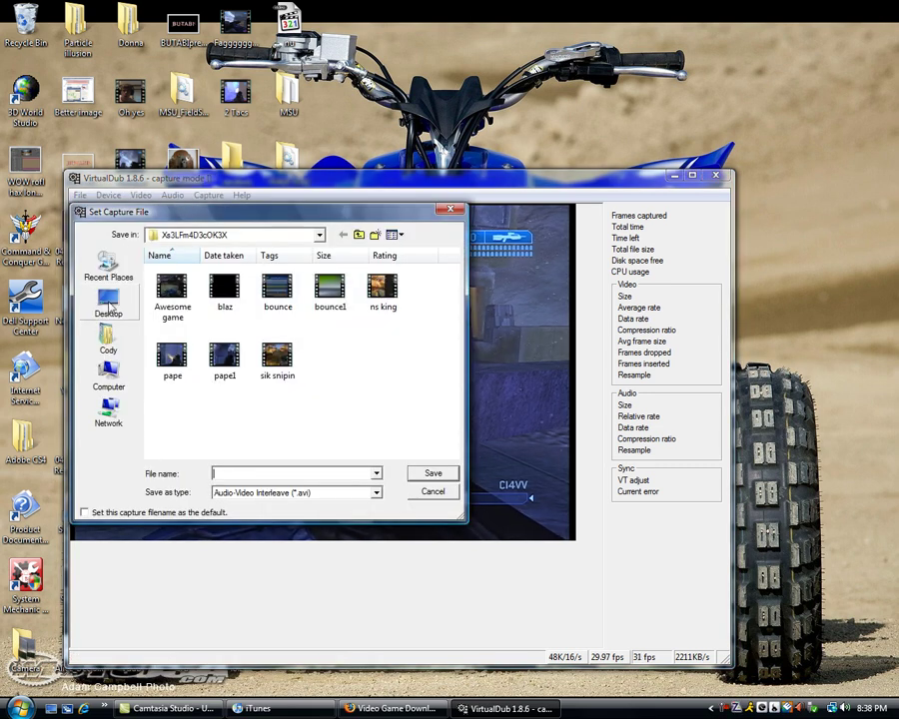
left_click(110, 305)
scroll(450, 325, "down", 1)
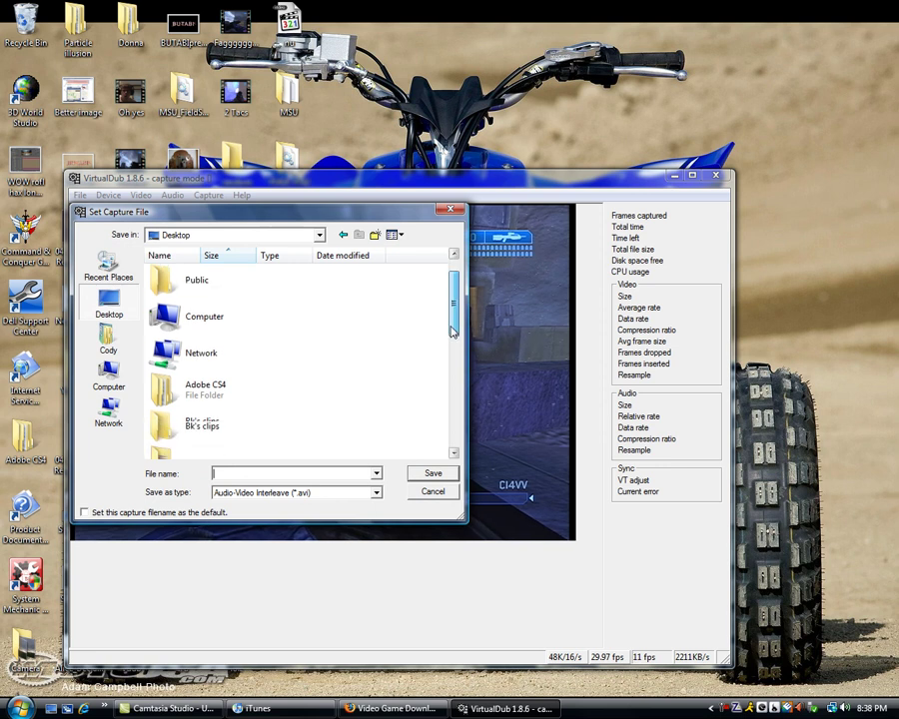
scroll(452, 331, "down", 2)
scroll(446, 366, "down", 2)
double_click(185, 405)
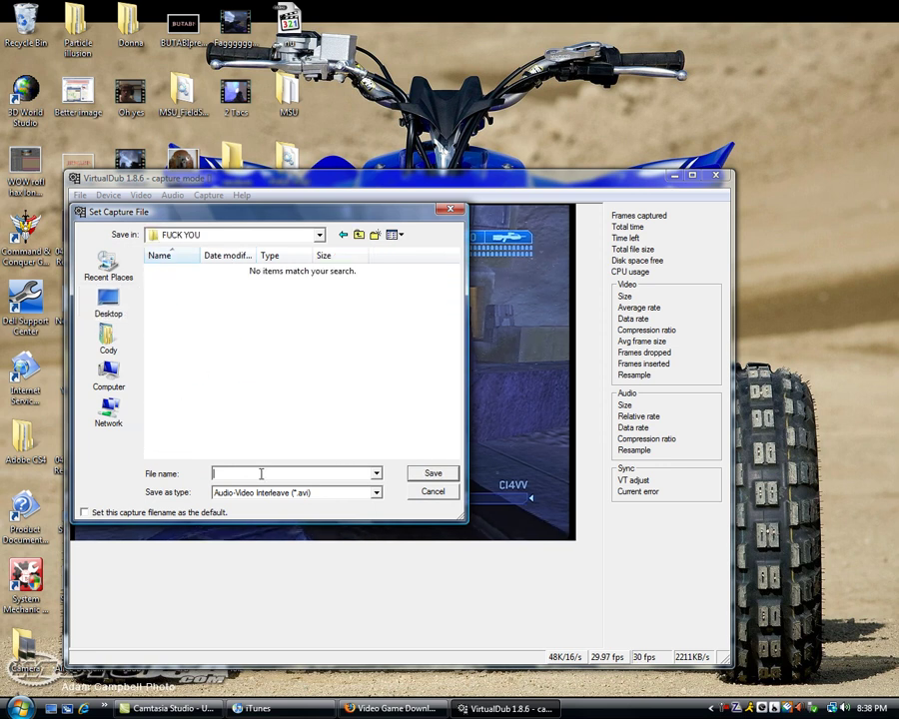
type("FAg")
left_click(420, 474)
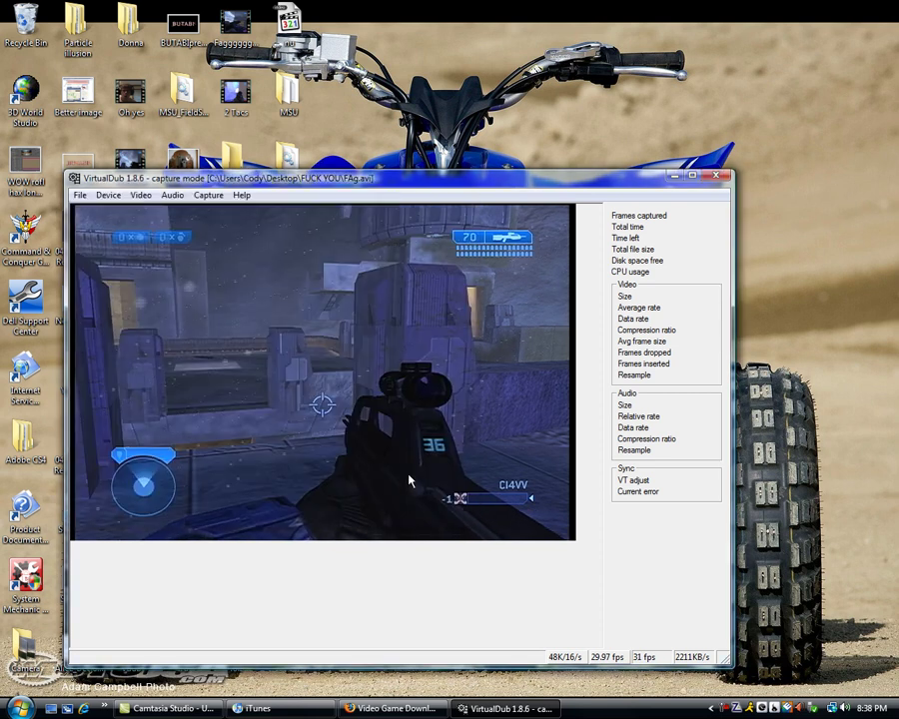
Step: Capture about 12 seconds (375 frames) of game footage, then minimise VirtualDub
left_click(208, 195)
left_click(218, 213)
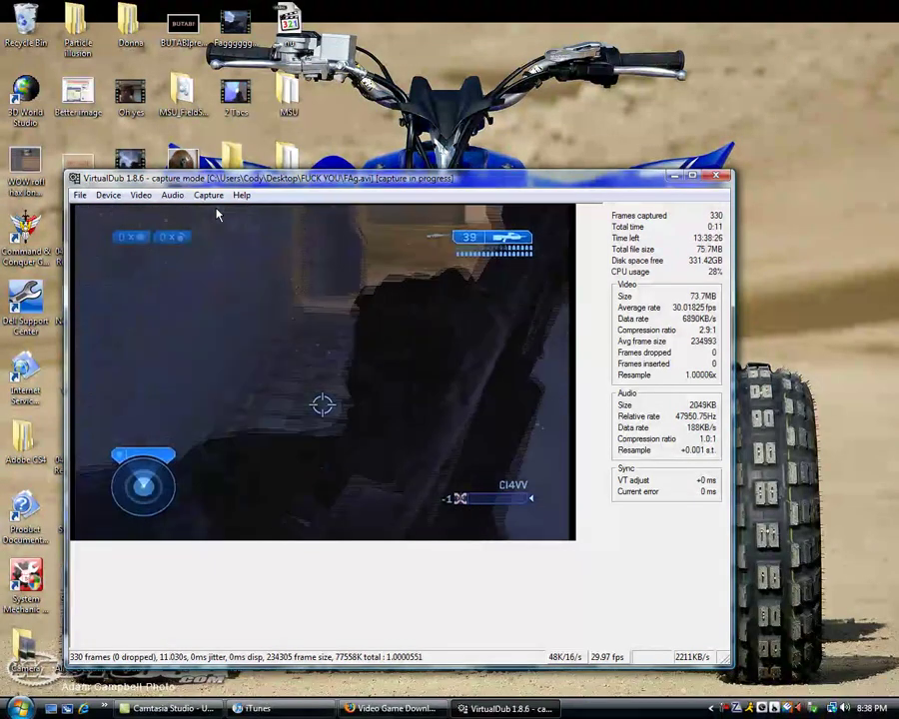
left_click(208, 194)
left_click(228, 245)
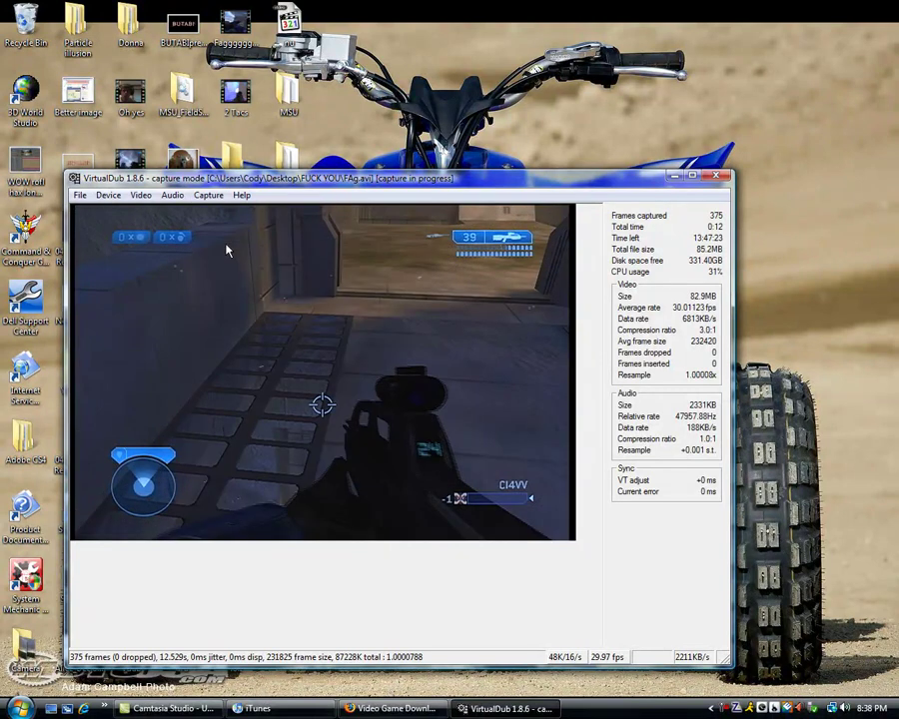
left_click(674, 176)
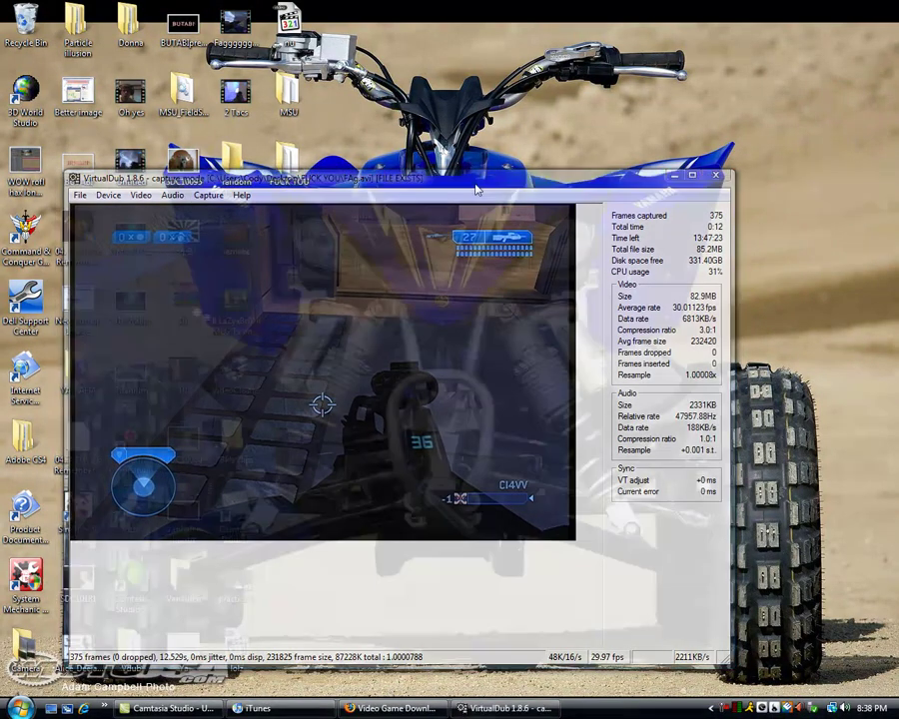
Step: Open the TEXT script in Notepad and start typing the clip name into Avisource
double_click(289, 165)
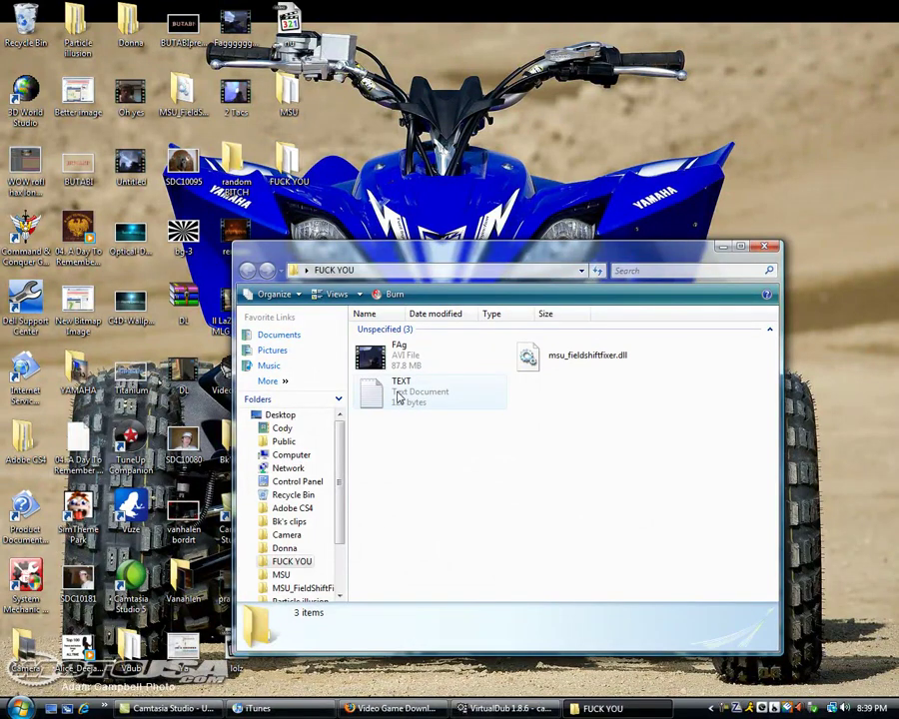
double_click(398, 397)
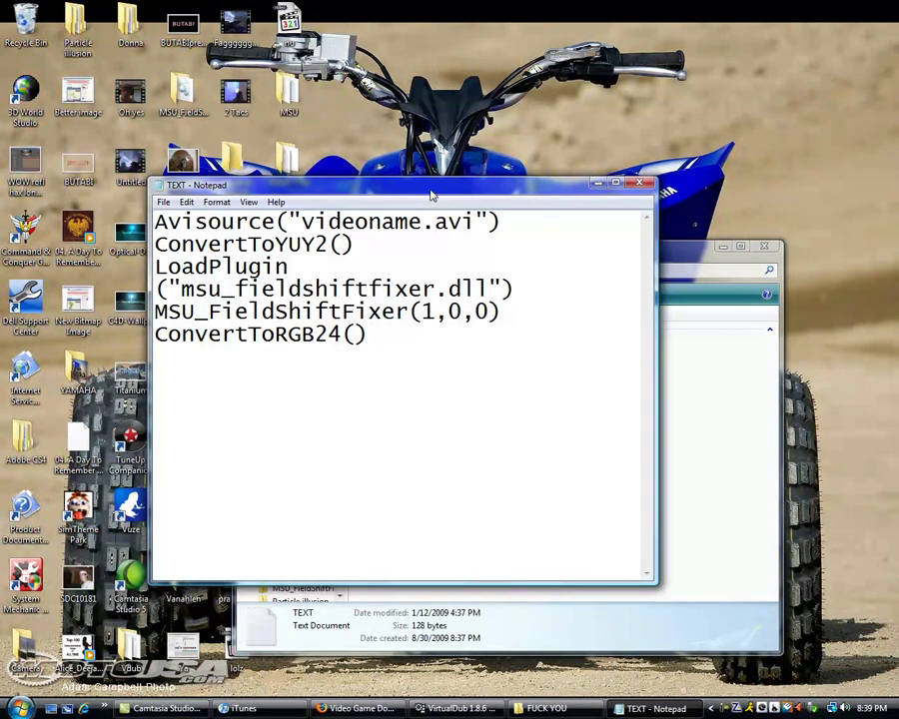
mouse_move(432, 194)
left_mouse_down()
mouse_move(534, 310)
mouse_move(445, 337)
mouse_move(462, 405)
left_mouse_up()
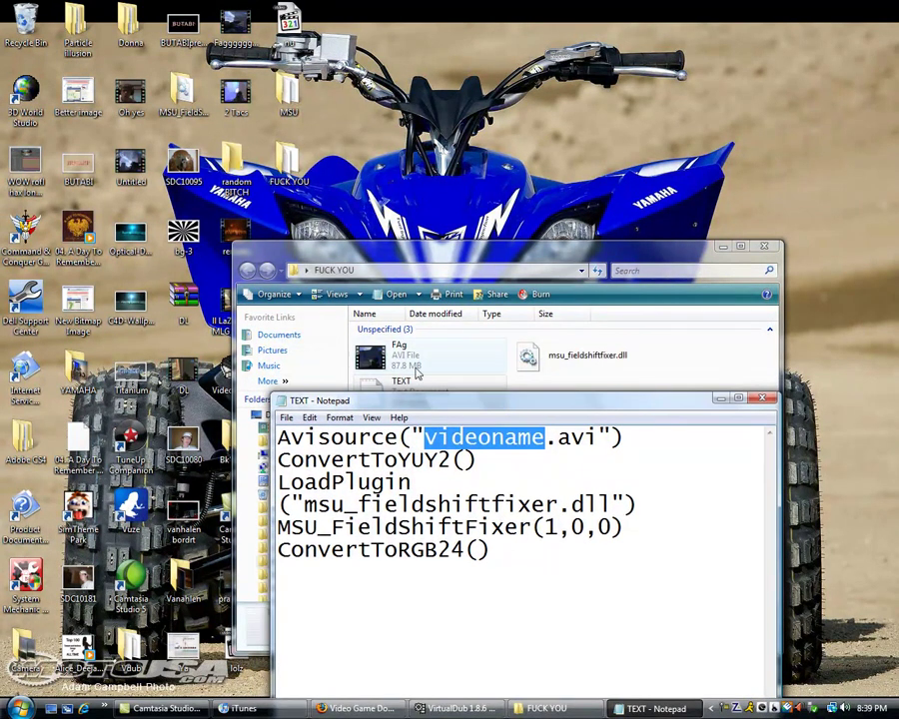
type("FAg")
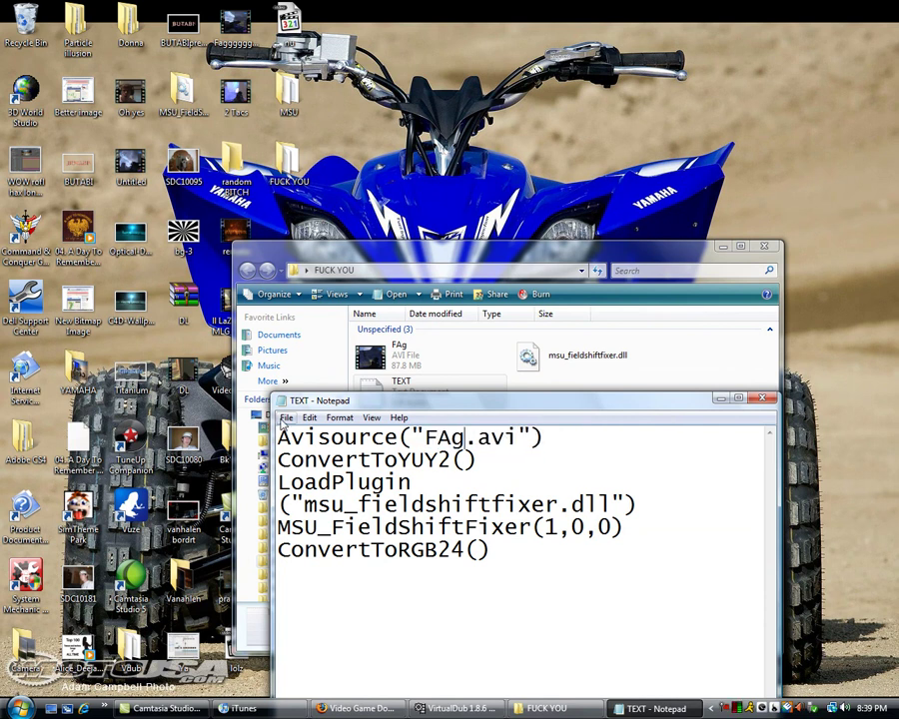
Step: Save the script as Script.avs with the All Files type beside FAg.avi
left_click(286, 417)
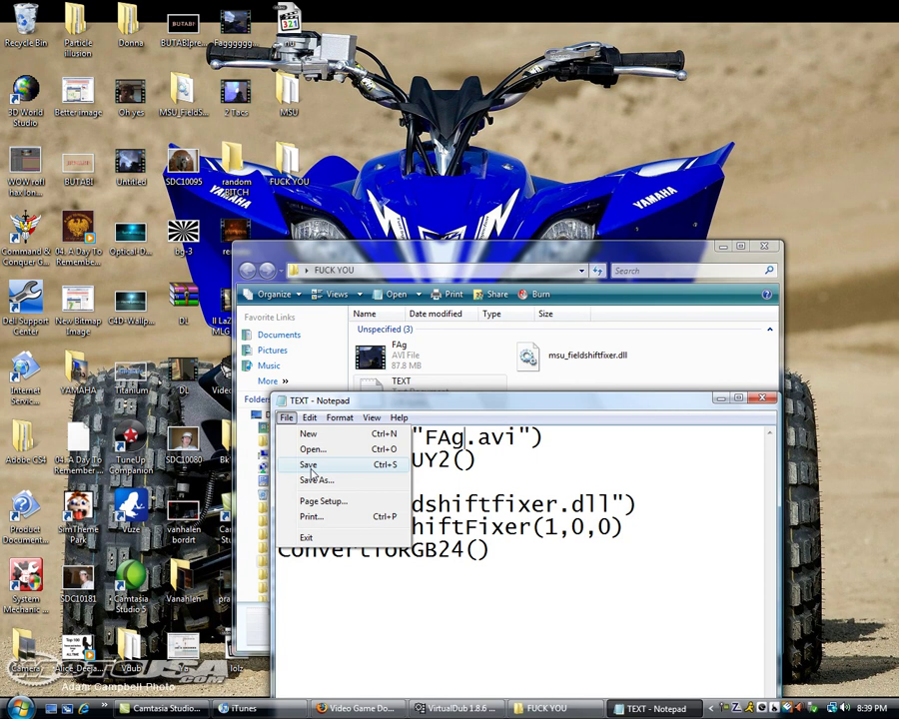
left_click(322, 487)
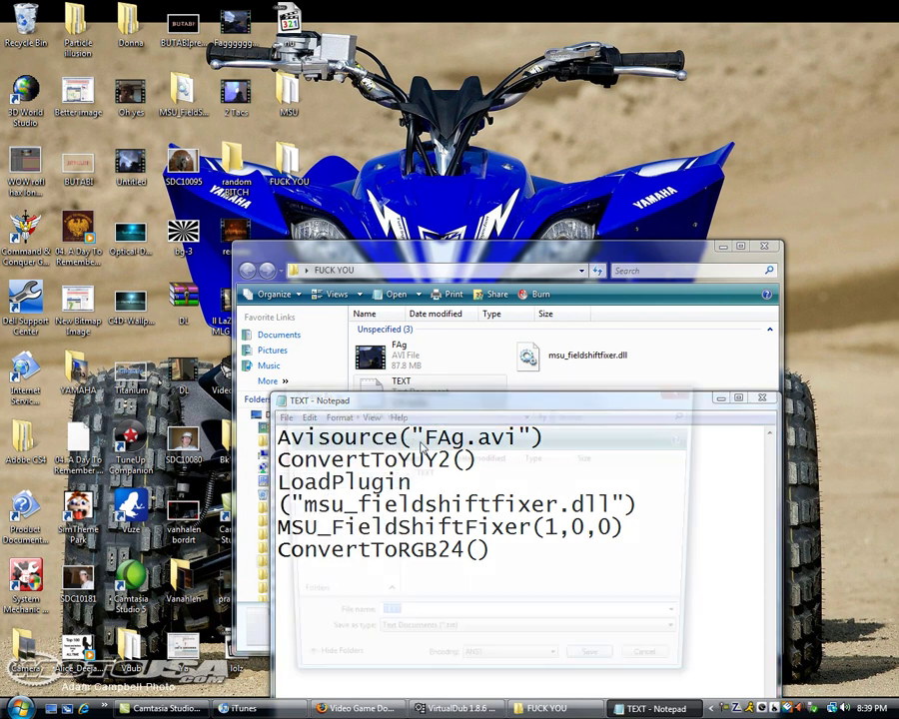
type("S")
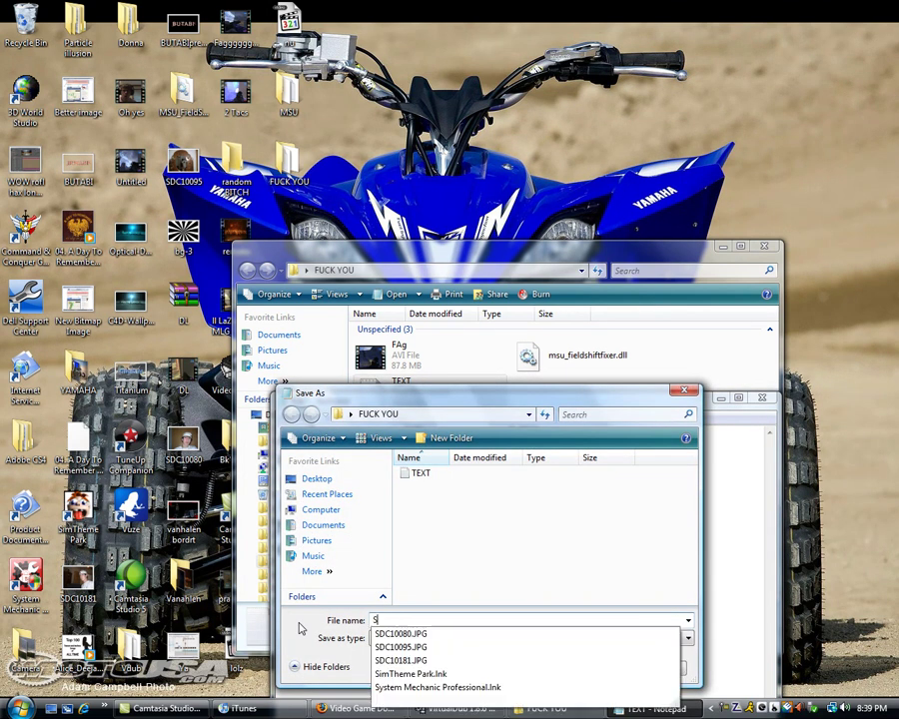
type("cript.avs")
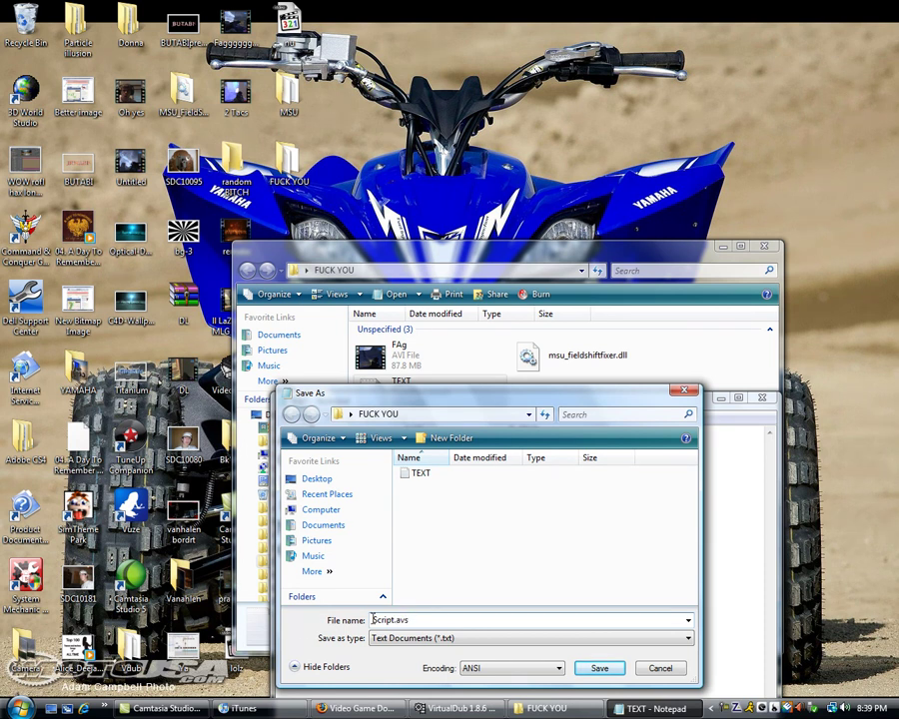
left_click(400, 638)
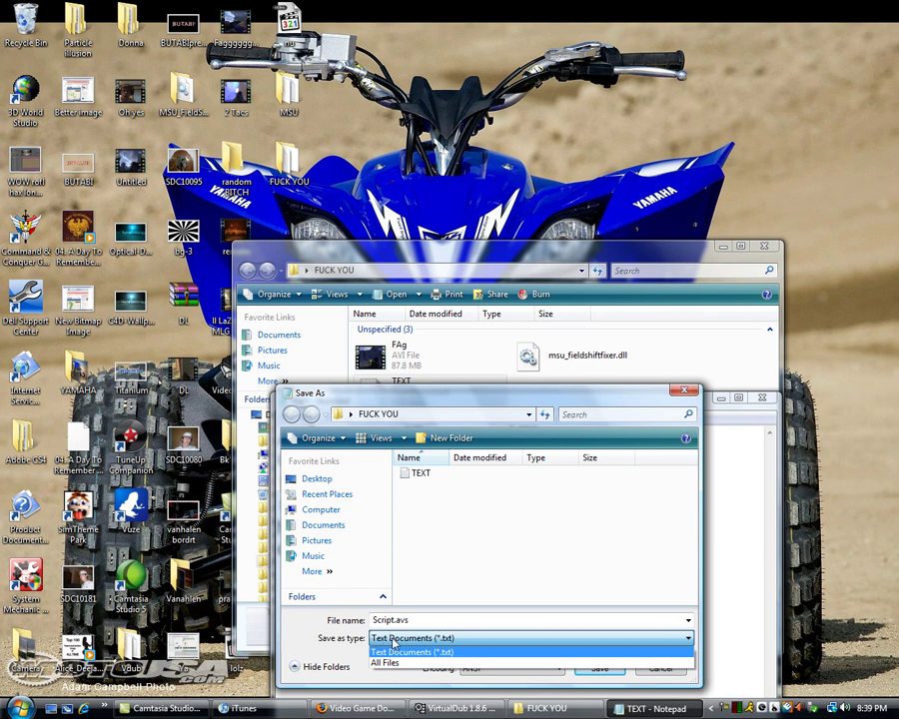
left_click(390, 663)
left_click(588, 667)
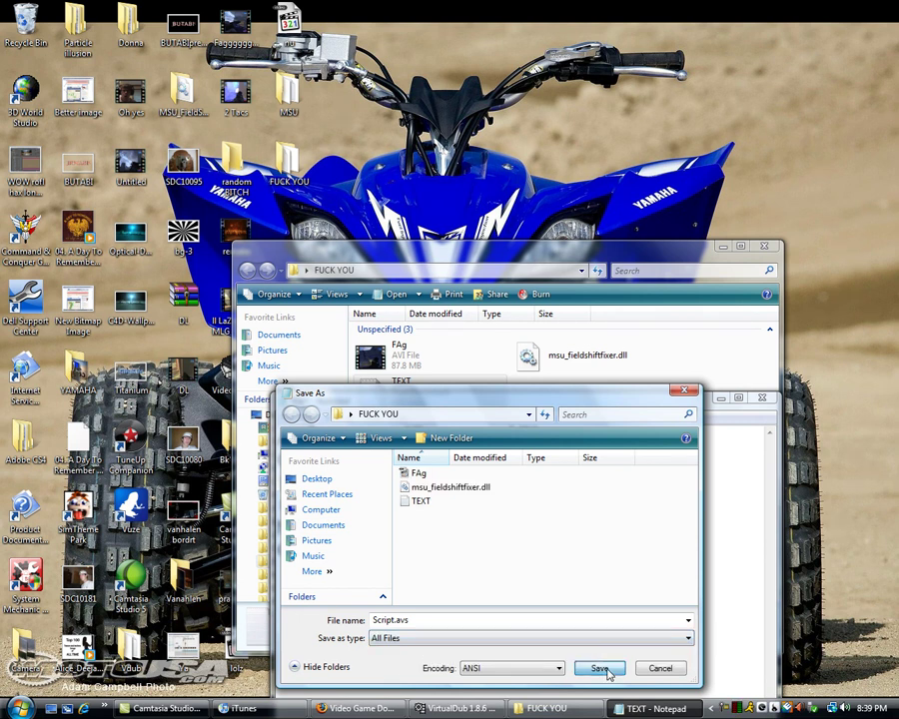
Step: Close Notepad and switch back to VirtualDub
key("alt+F4")
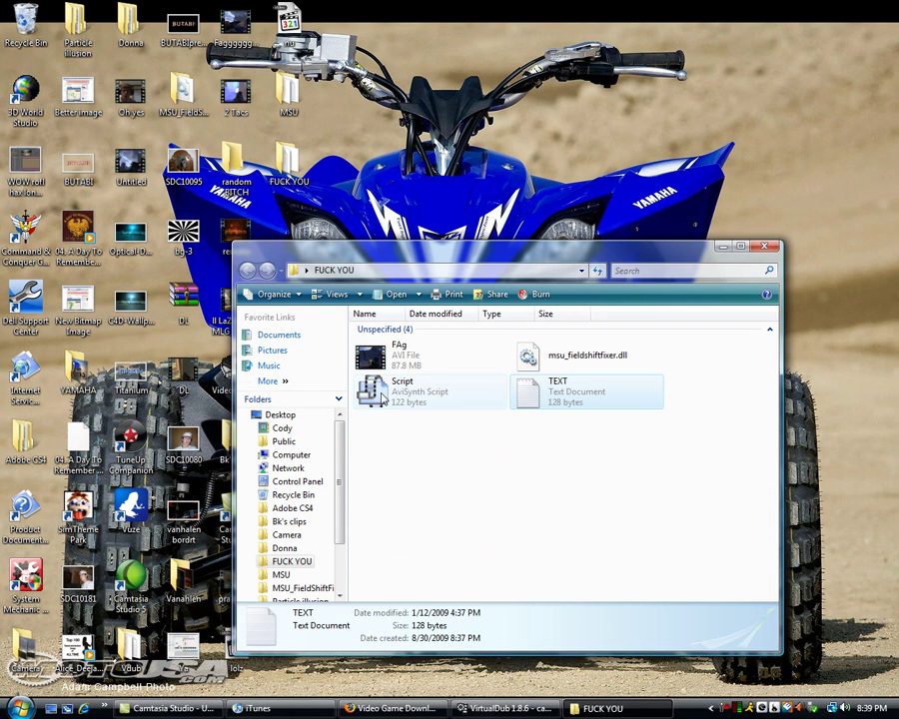
left_click(394, 400)
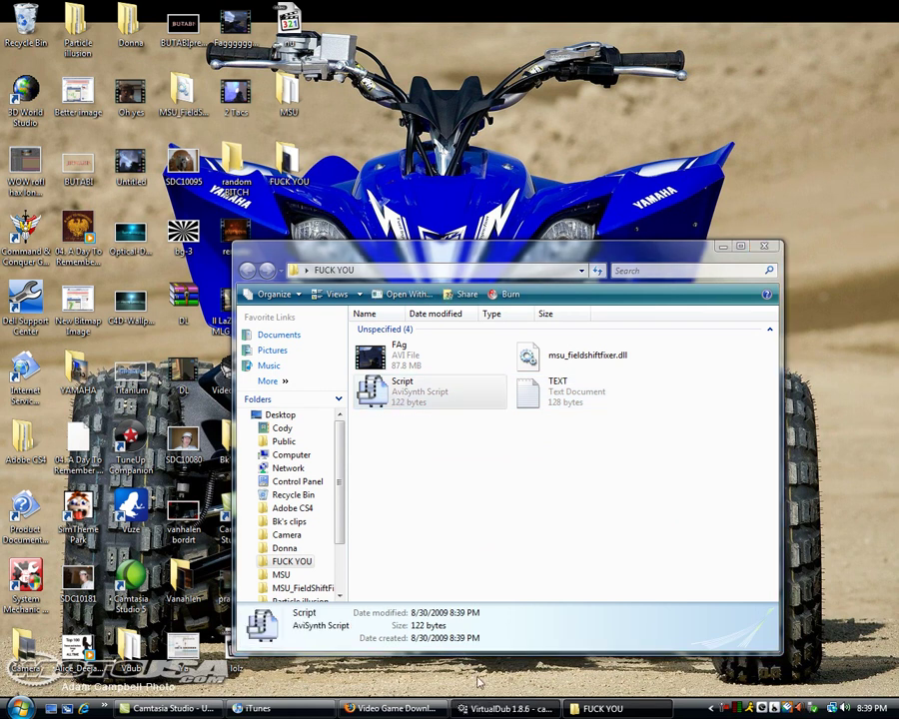
key("alt+Tab")
Step: Exit capture mode and load Script.avs into VirtualDub by dragging it from Explorer
left_click(80, 195)
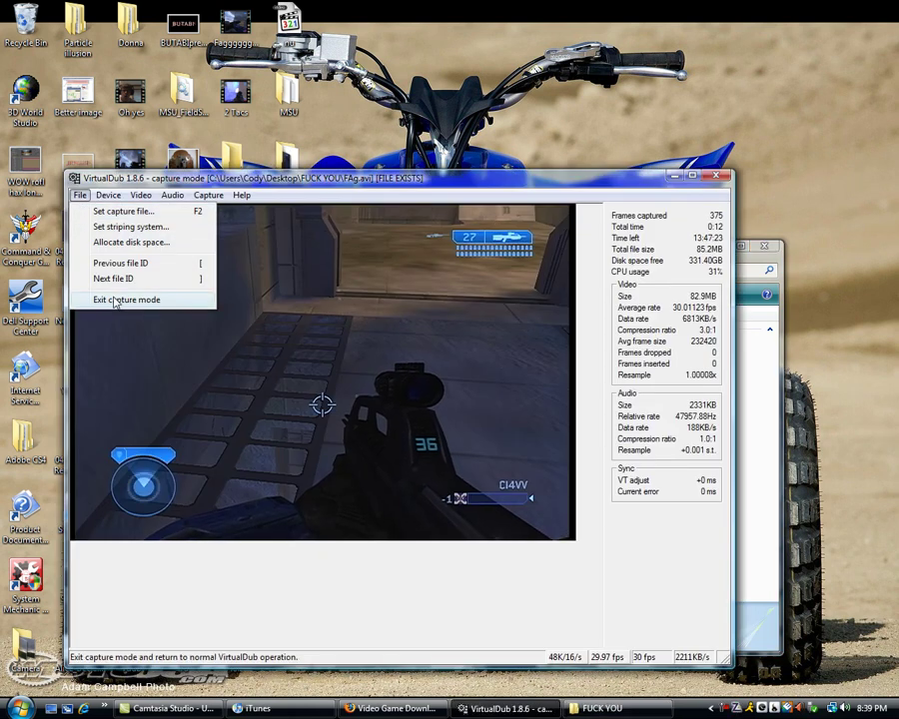
left_click(118, 299)
key("alt+Tab")
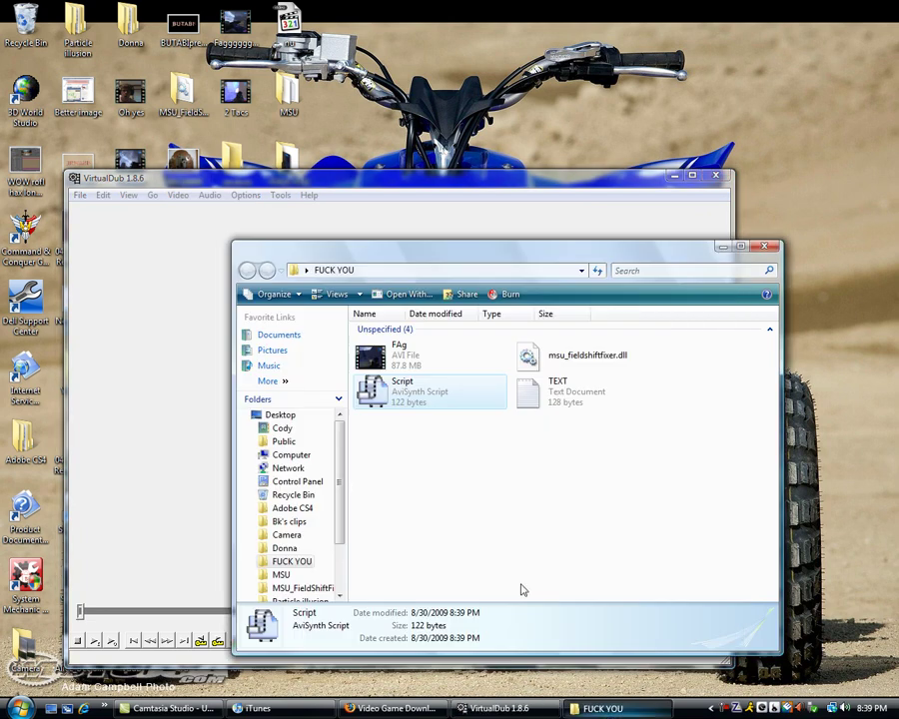
mouse_move(409, 392)
left_mouse_down()
mouse_move(372, 414)
mouse_move(187, 407)
left_mouse_up()
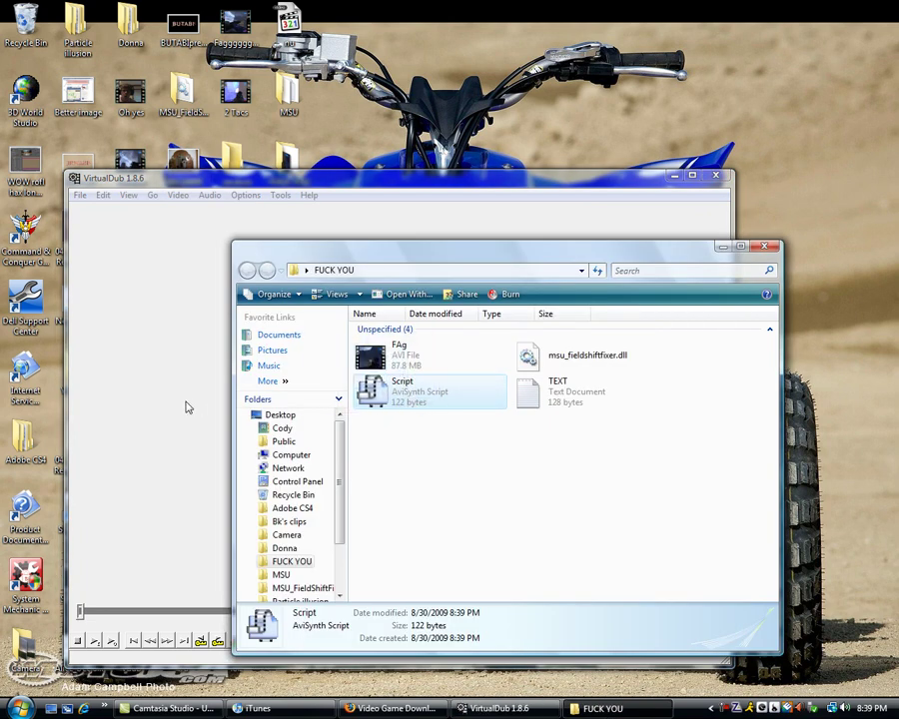
left_click_drag(80, 611, 244, 614)
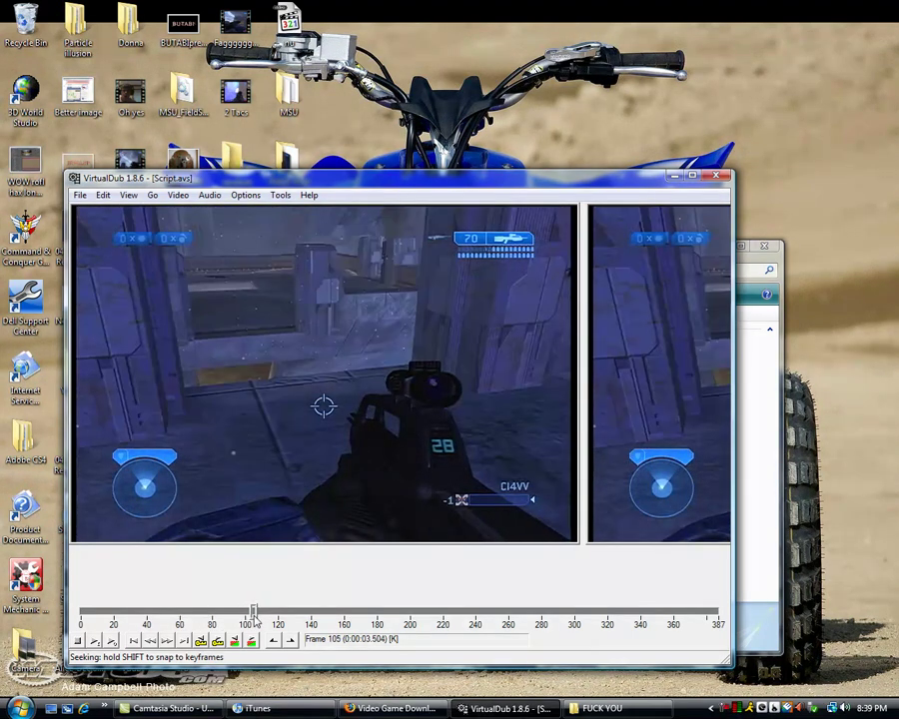
Step: Rewind near the start and play the processed output preview, then stop it
left_click_drag(244, 613, 119, 614)
left_click(95, 642)
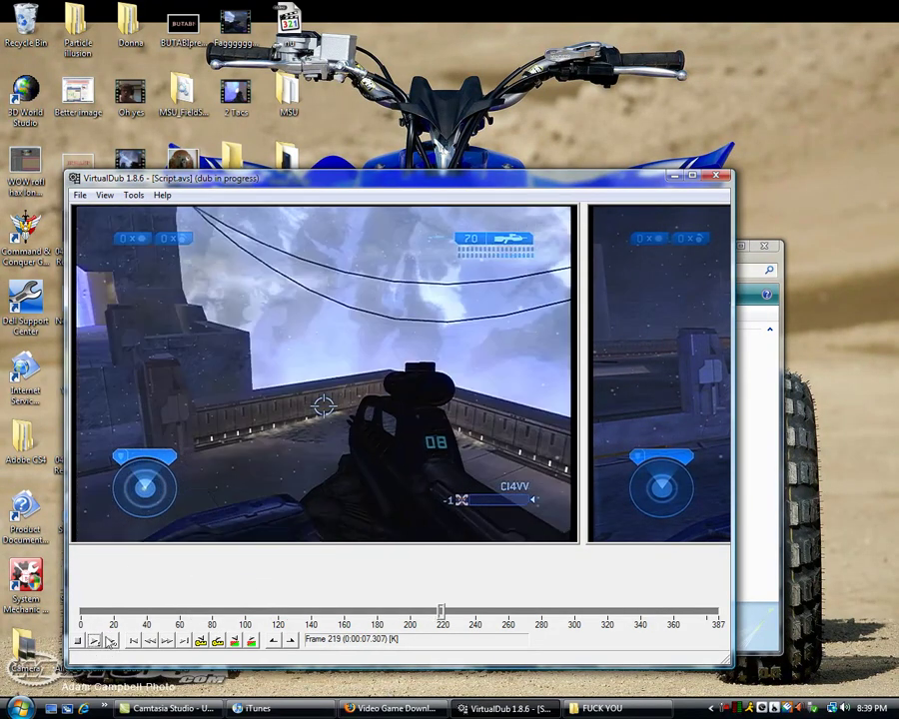
left_click(97, 613)
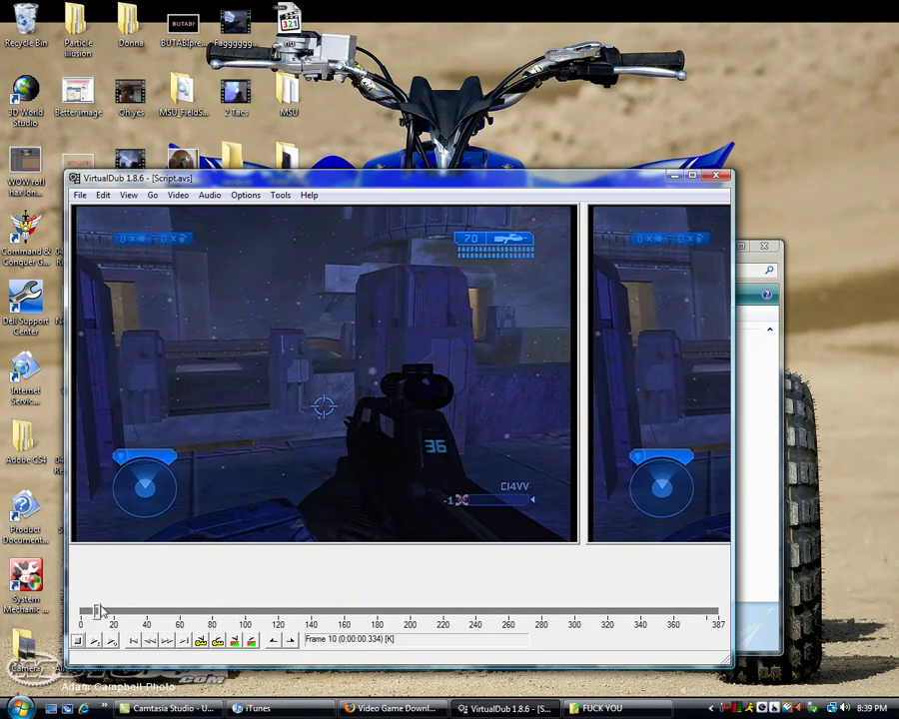
Step: Mark frames 10 to 75 as the selection to keep
left_click(270, 642)
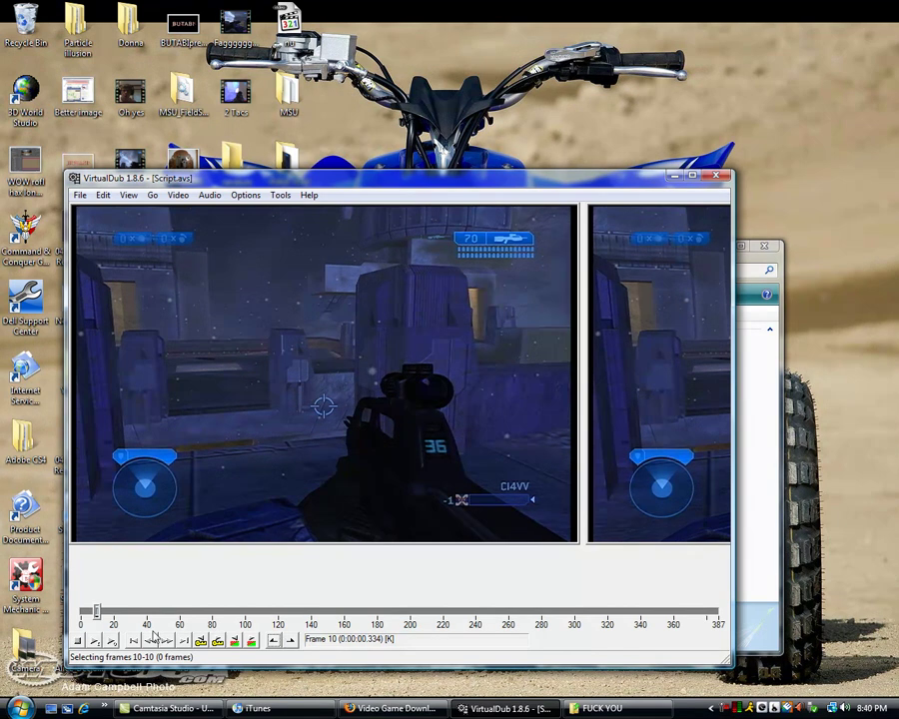
mouse_move(98, 610)
left_mouse_down()
mouse_move(349, 611)
mouse_move(203, 611)
left_mouse_up()
left_click(290, 640)
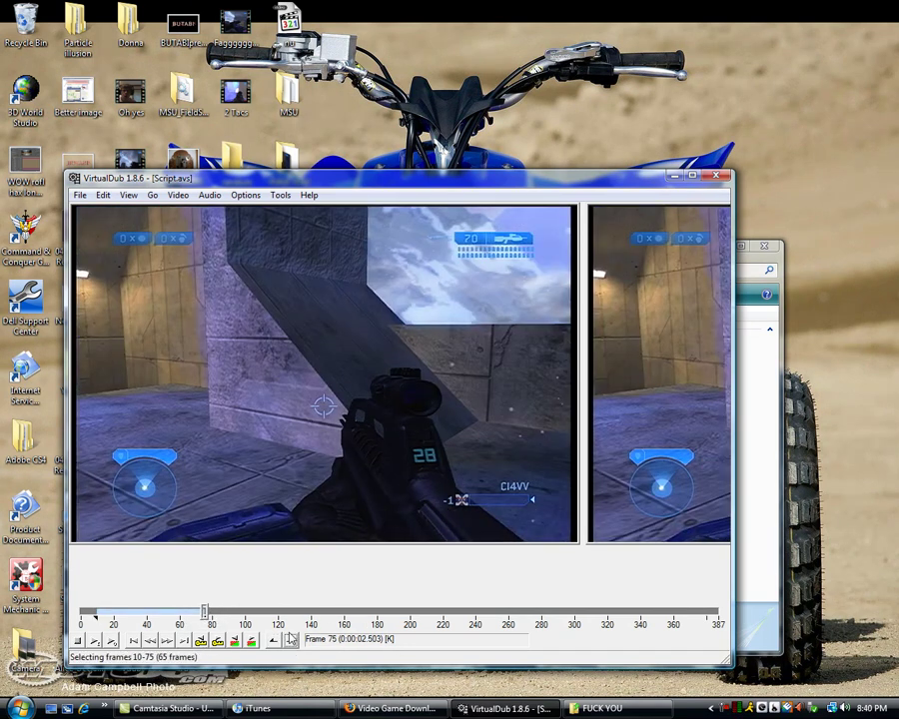
Step: Save the trimmed clip as a new AVI in the AVI clips folder
left_click(80, 196)
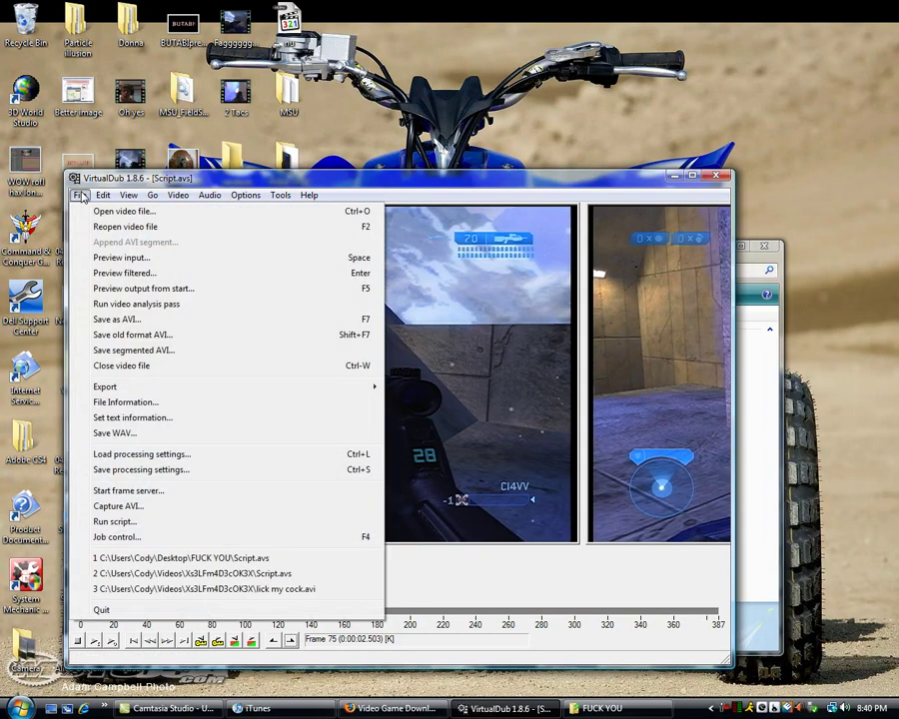
left_click(105, 318)
type("Dumb bitch")
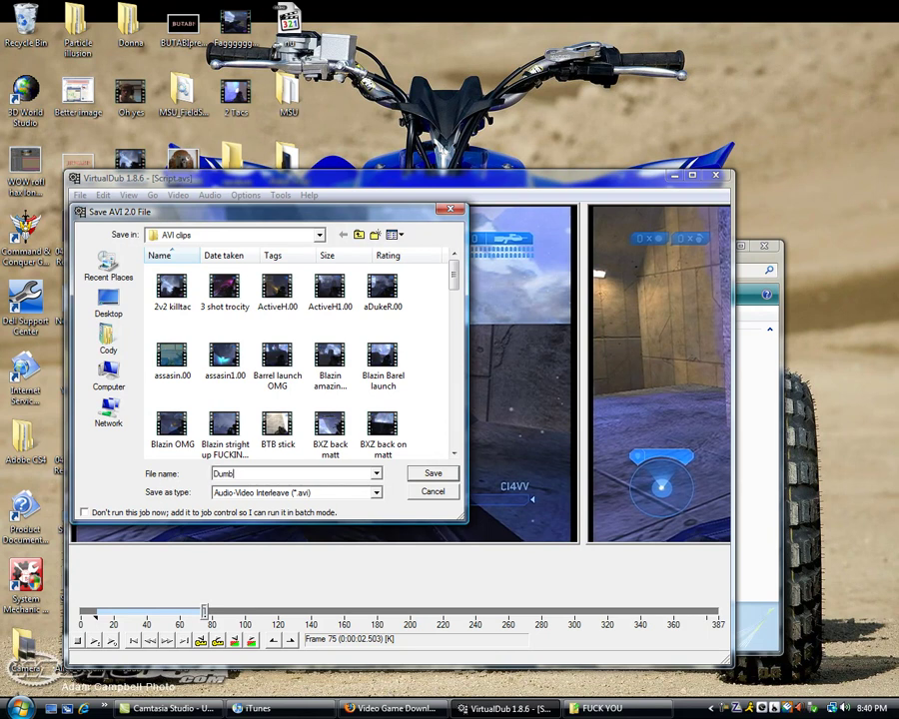
left_click(427, 475)
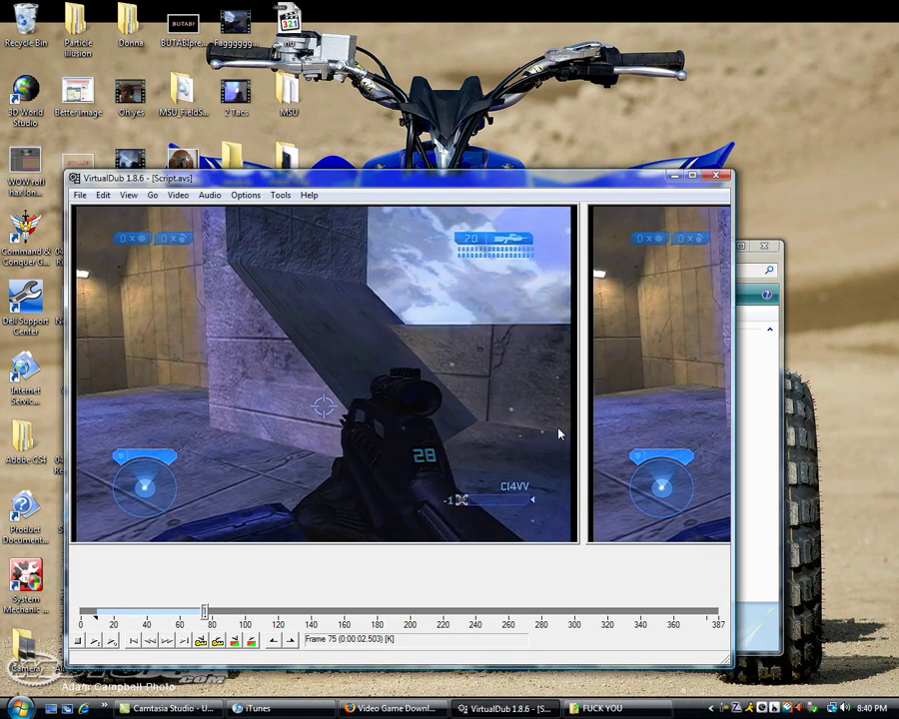
Step: Close VirtualDub and the Explorer folder window
key("alt+F4")
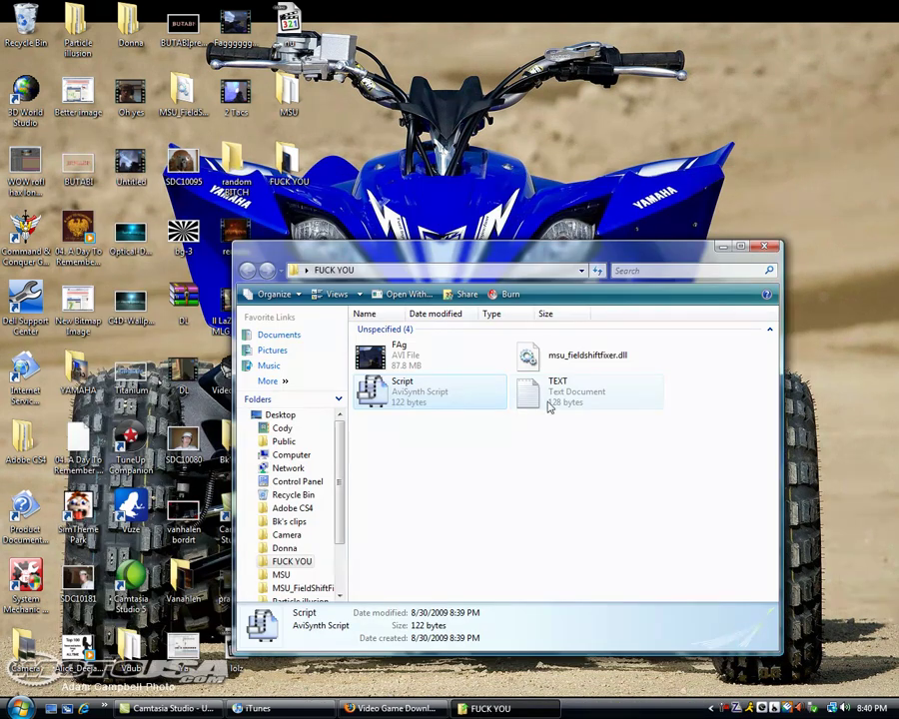
left_click(765, 246)
left_click_drag(521, 556, 366, 359)
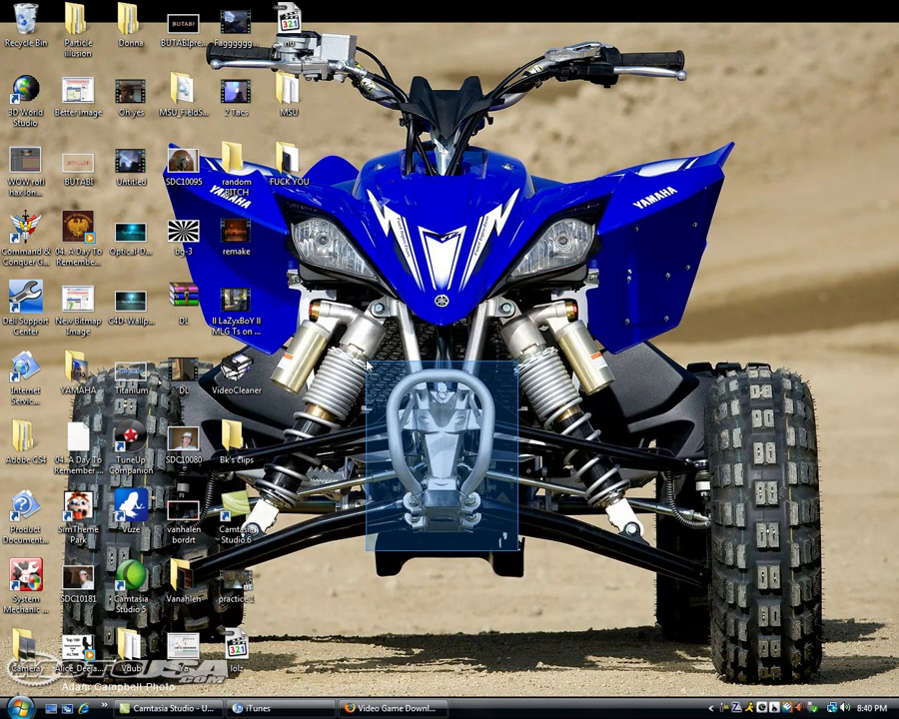